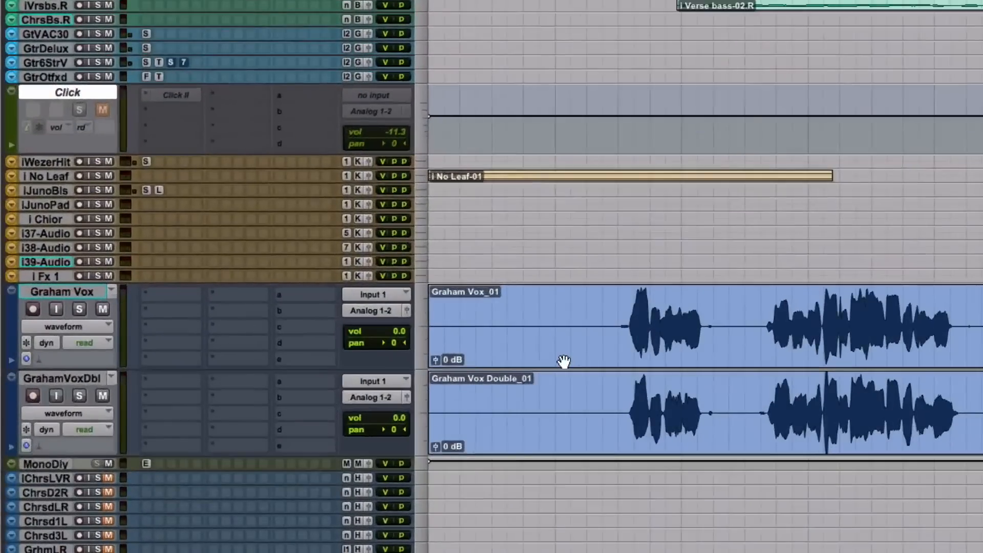
Step: Play back the lead vocal and its double from just before the first vocal phrase
left_click(563, 361)
left_click(574, 434)
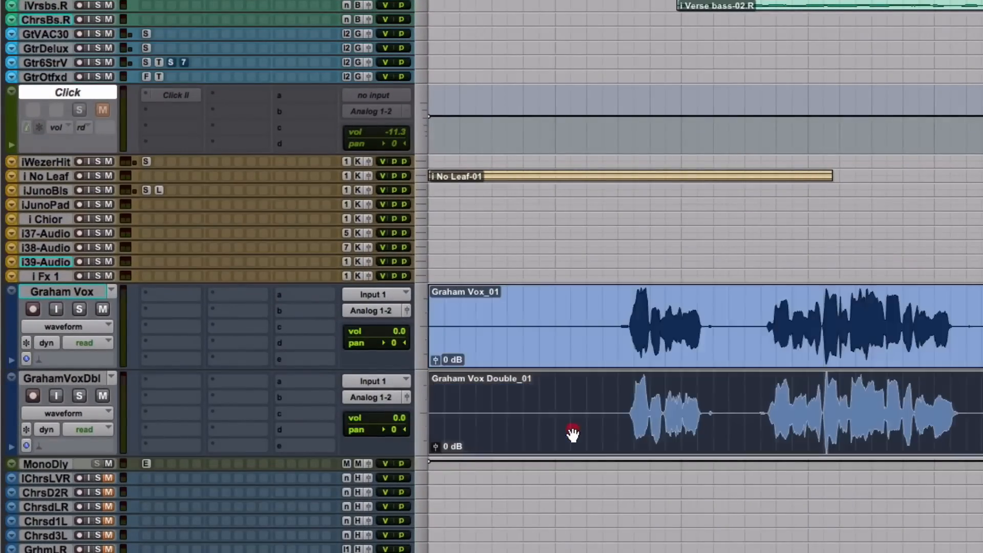
left_click(555, 318, "shift")
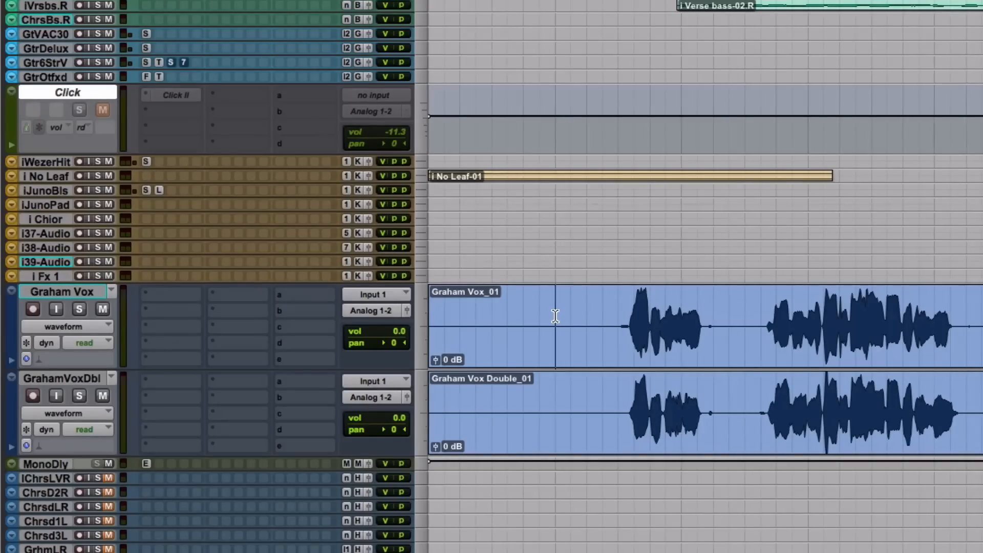
left_click(554, 316)
left_click(598, 316)
key("space")
Step: Lower the vocal double track's volume to -7.3 dB and play back its blend with the lead vocal
left_click(90, 292)
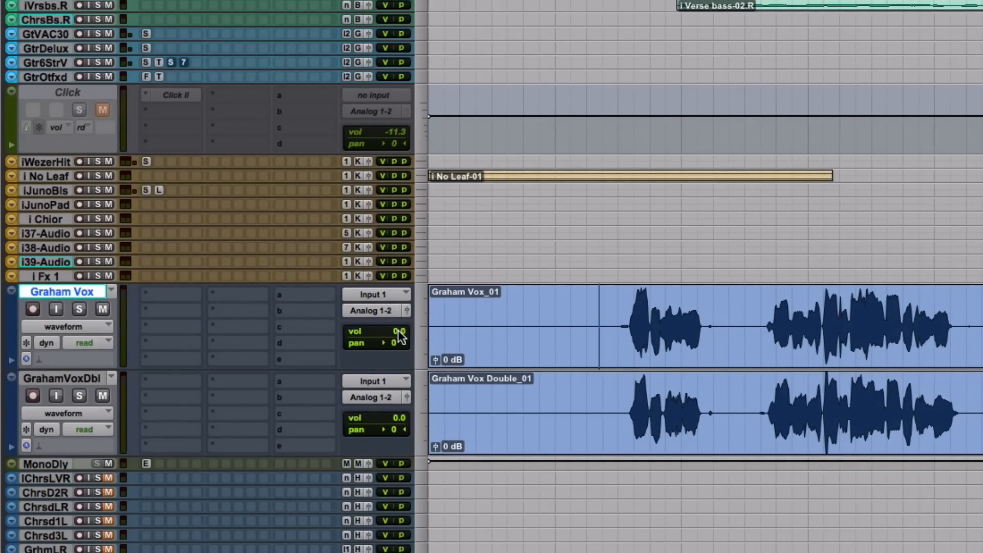
mouse_move(378, 418)
left_mouse_down()
mouse_move(386, 415)
mouse_move(387, 430)
left_mouse_up()
left_click(615, 403)
key("space")
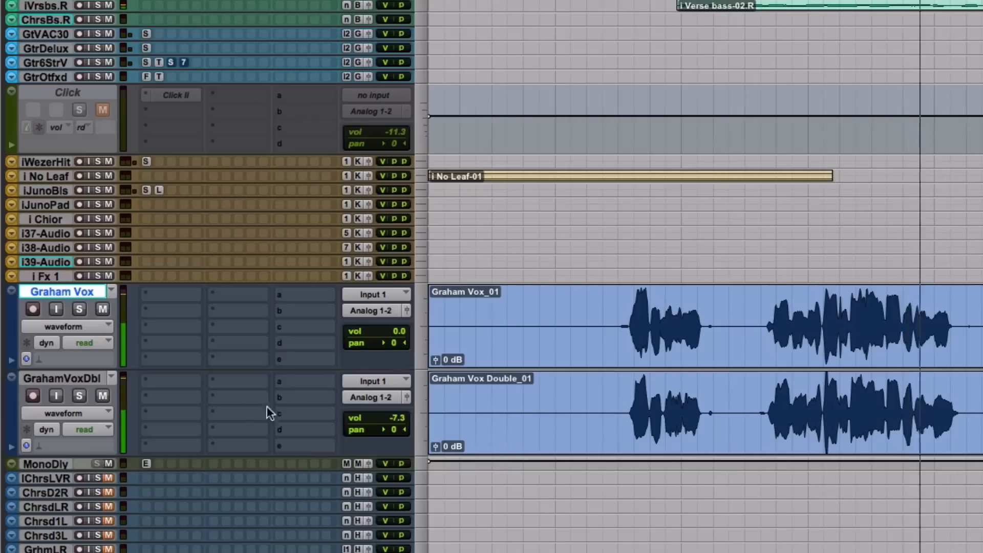
Step: Mute the vocal double to audition the lead without it, and restore the double
left_click(102, 395)
key("space")
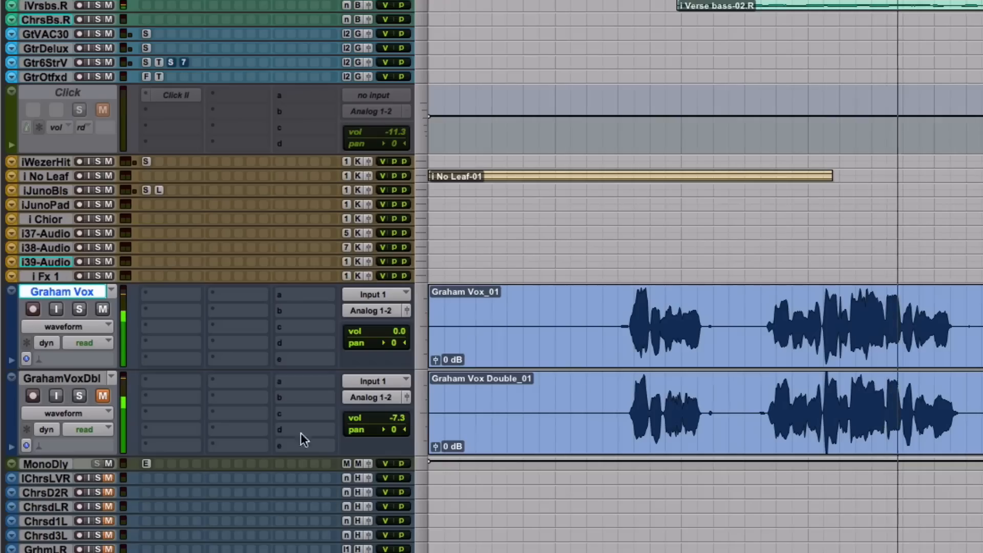
left_click(106, 394)
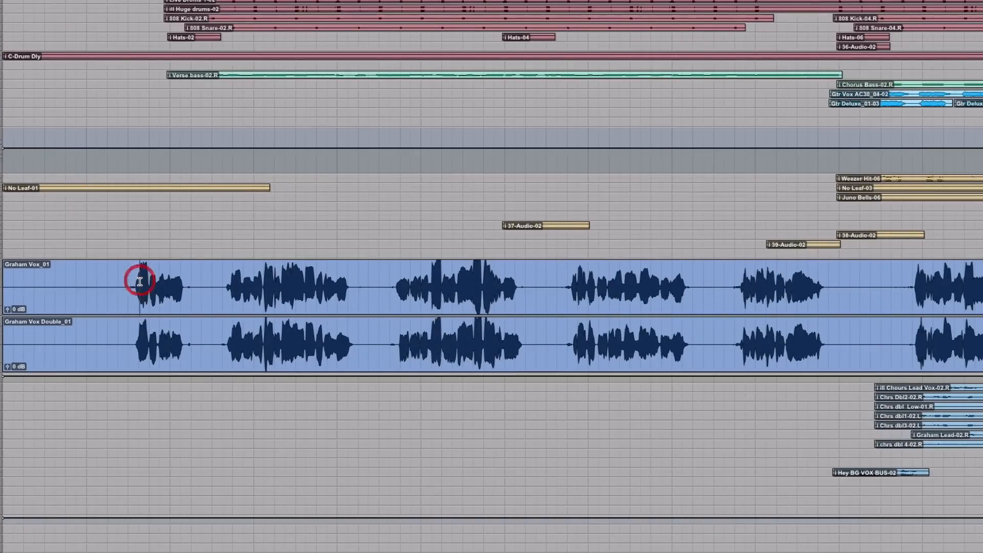
Step: Examine how closely the double's waveform matches the lead vocal's timing across the first verse phrases
key("t")
key("t")
key("t")
key("t")
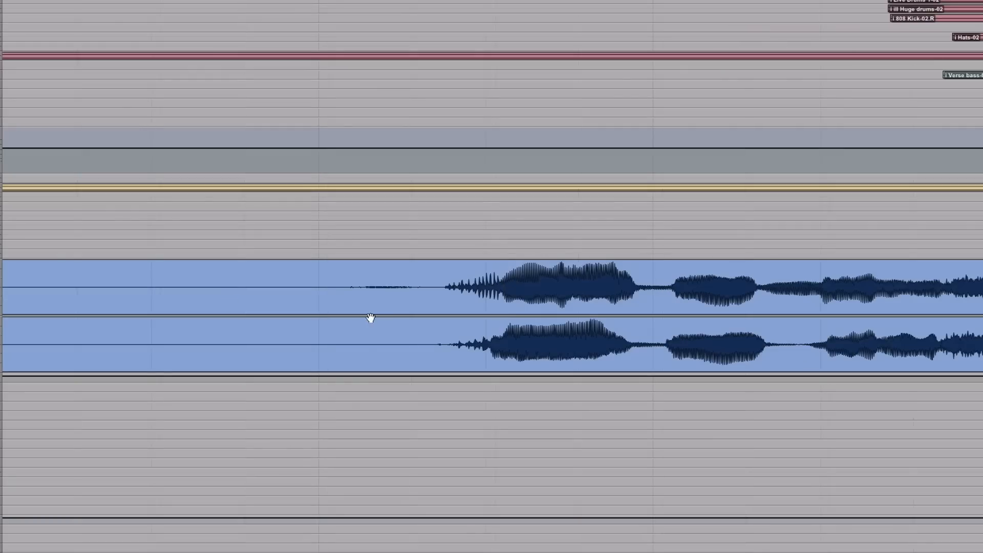
scroll(431, 321, "right", 2)
scroll(431, 321, "right", 3)
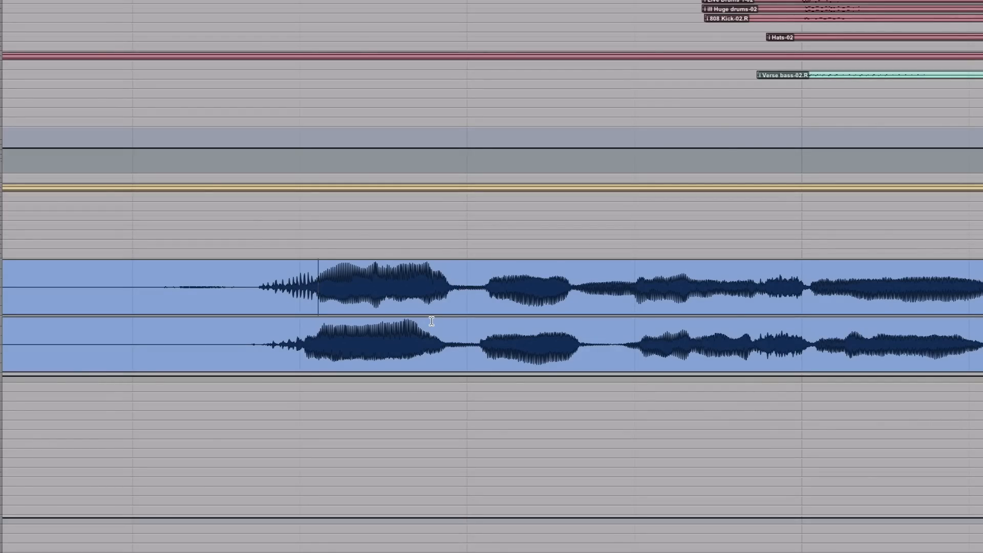
key("r")
scroll(448, 321, "right", 4)
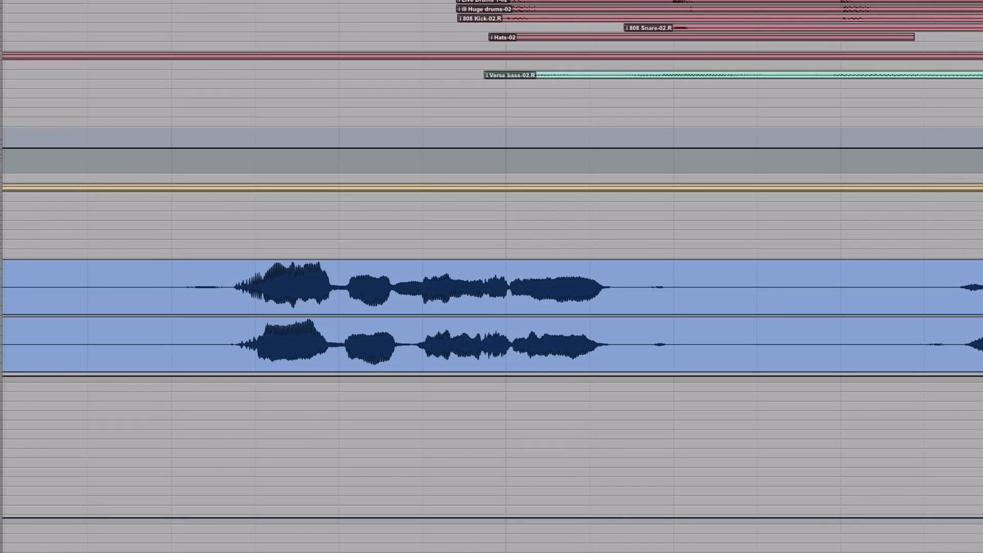
key("space")
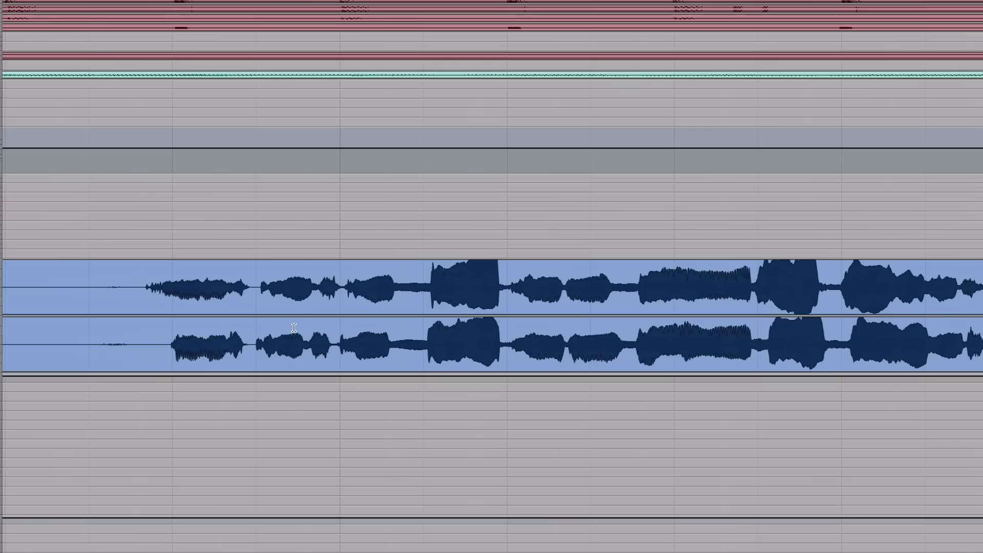
Step: Audition the start of the third verse phrase to check the double's entry against the lead vocal
left_click(168, 338)
key("space")
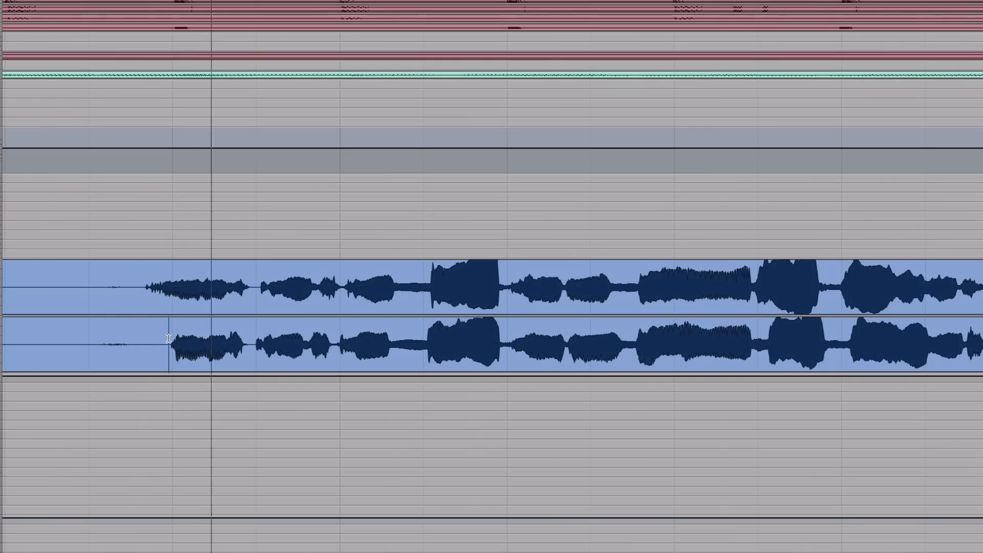
key("space")
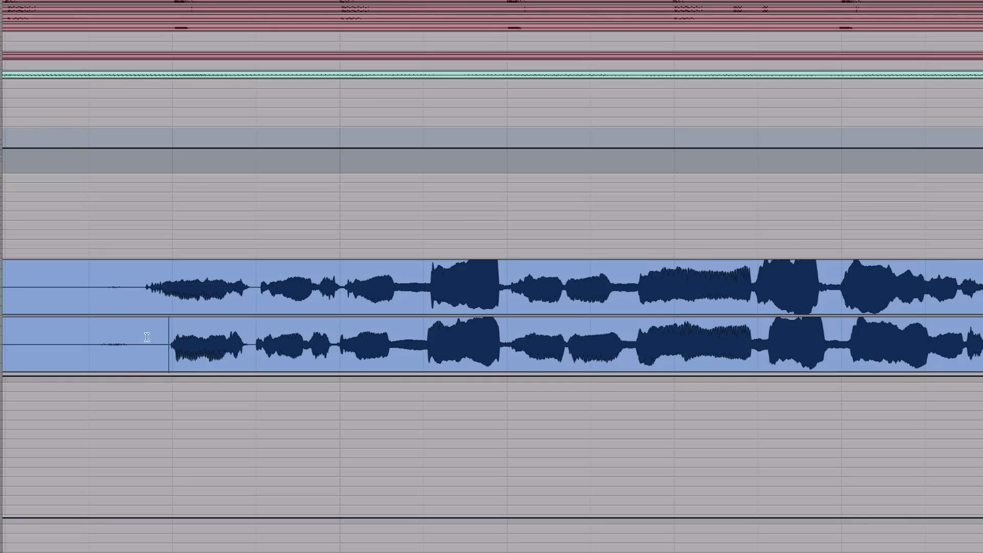
key("space")
key("space")
left_click(172, 336)
Step: Audition the opening of the fourth verse phrase and compare the double's word timing with the lead
scroll(174, 337, "right", 10)
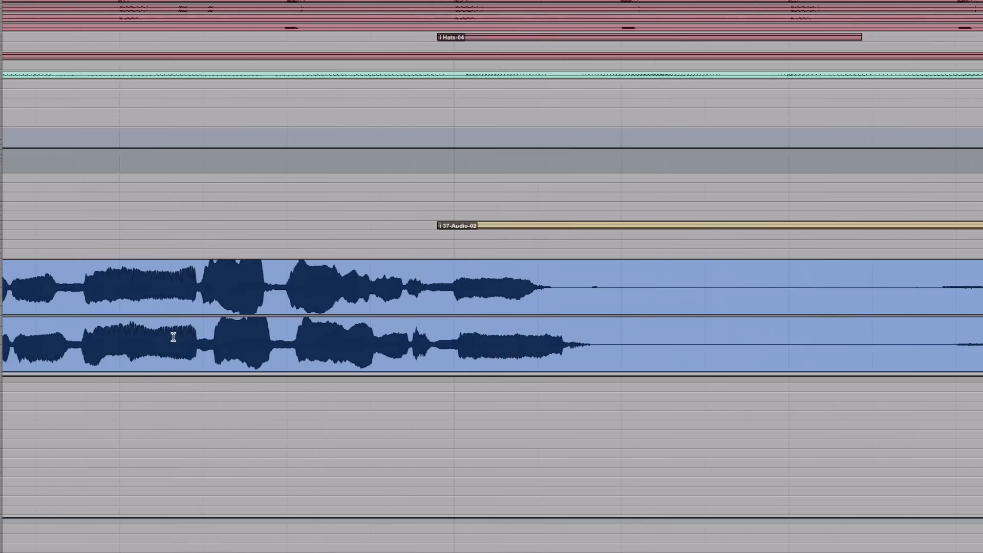
scroll(546, 324, "right", 7)
left_click(561, 325)
key("space")
scroll(561, 329, "right", 4)
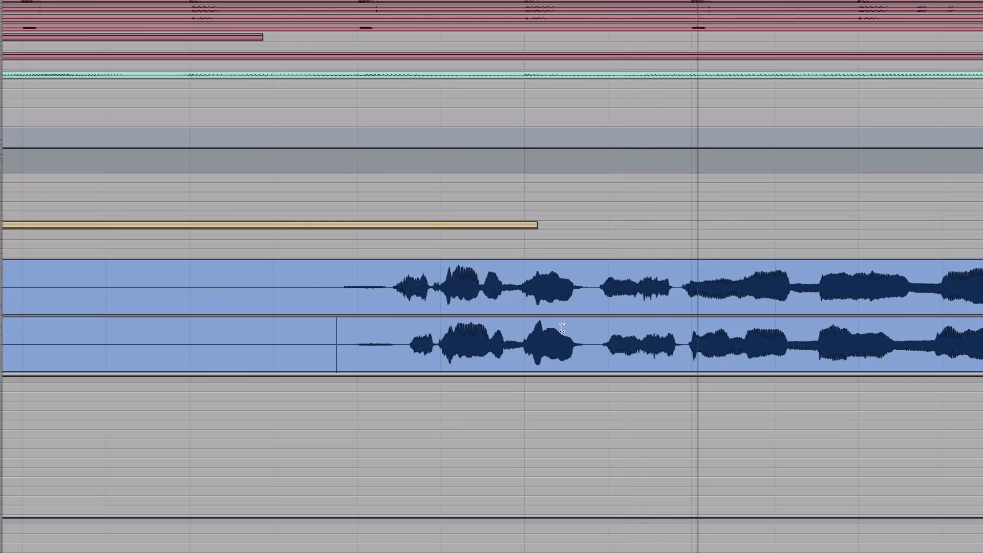
key("space")
key("space")
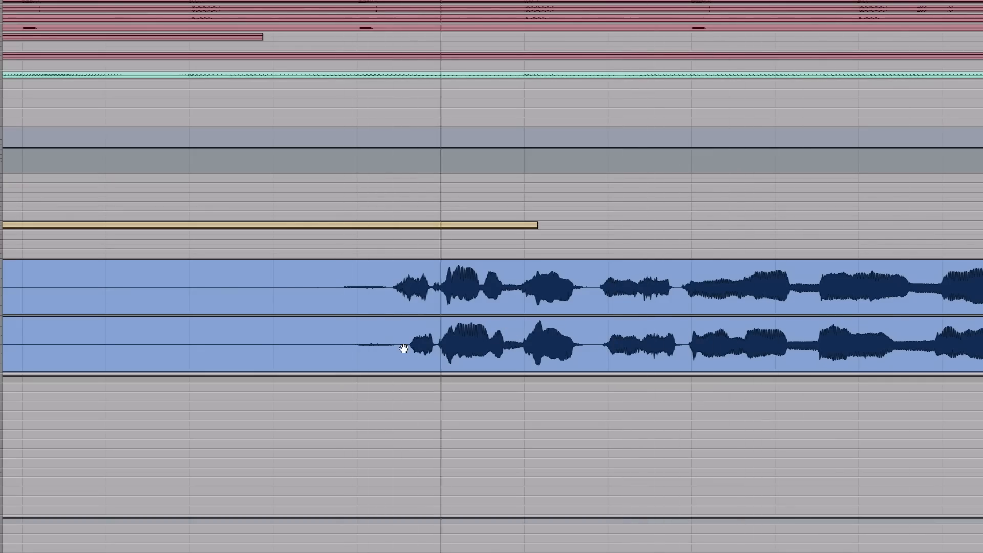
key("space")
key("space")
Step: Check the double's alignment with the lead vocal through the end of the fourth and the whole fifth verse phrase
scroll(433, 335, "right", 8)
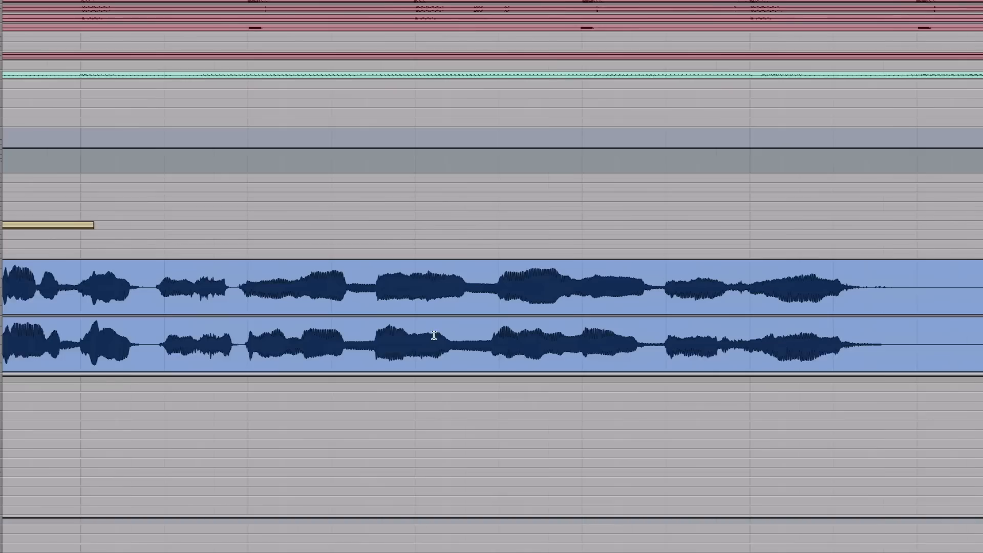
scroll(433, 336, "right", 2)
left_click(433, 335)
scroll(433, 335, "right", 6)
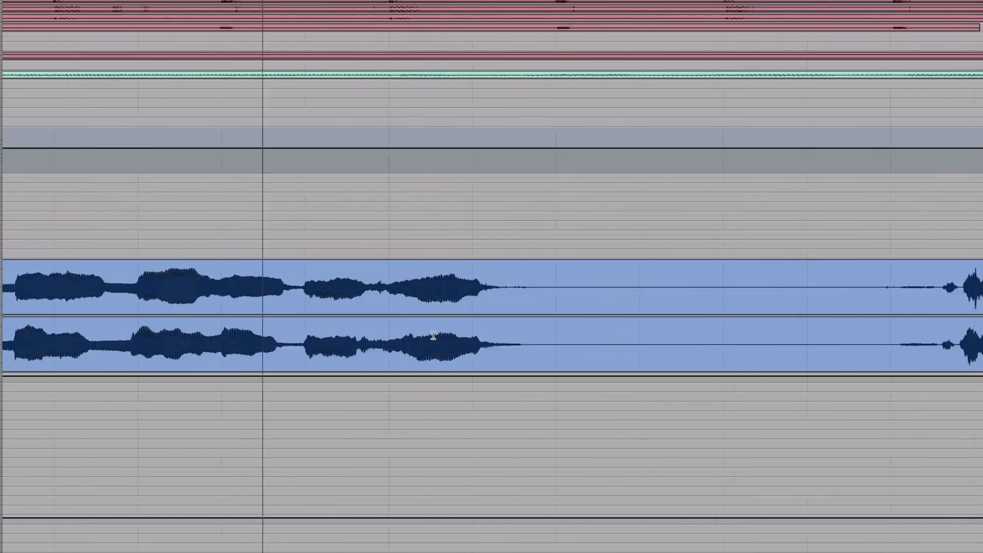
key("space")
left_click(700, 329)
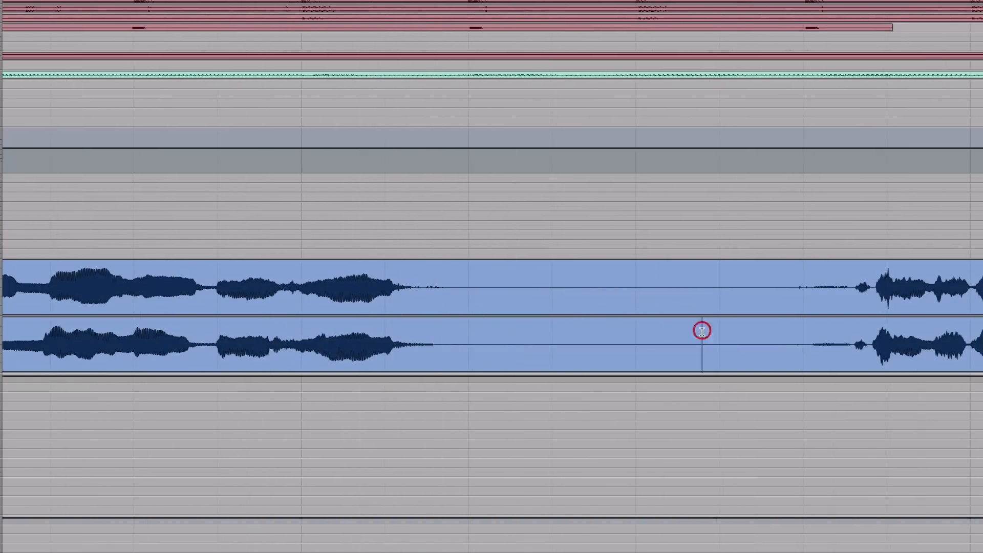
scroll(701, 330, "right", 10)
scroll(702, 332, "right", 4)
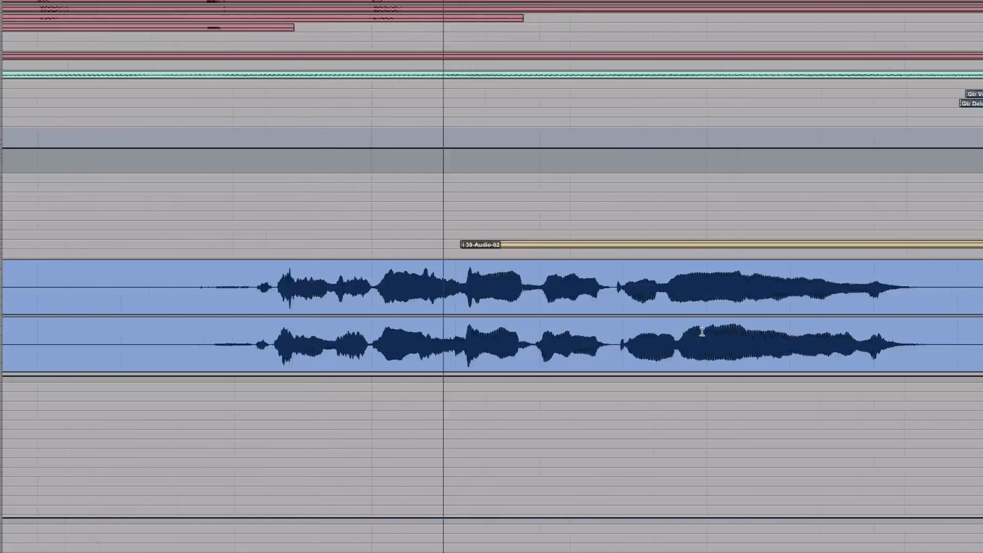
scroll(702, 332, "right", 5)
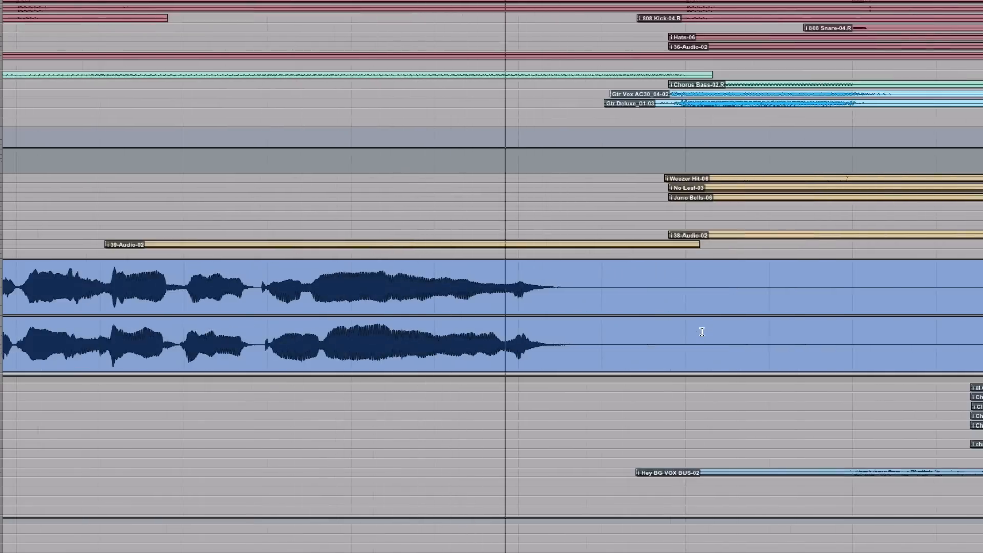
Step: Audition the first chorus of the lead and double vocals for words that are out of time
scroll(701, 331, "right", 4)
scroll(702, 332, "right", 12)
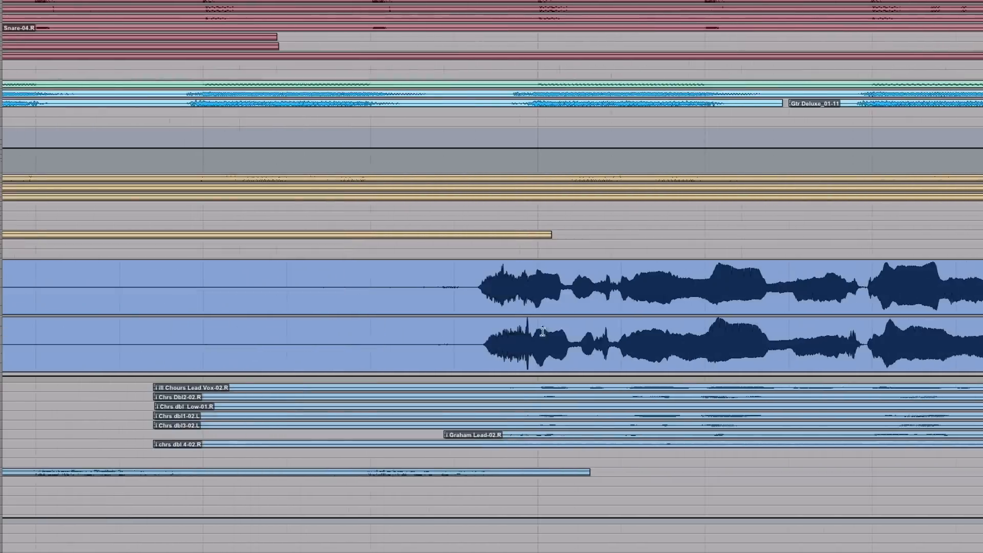
left_click(433, 344)
left_click(432, 338)
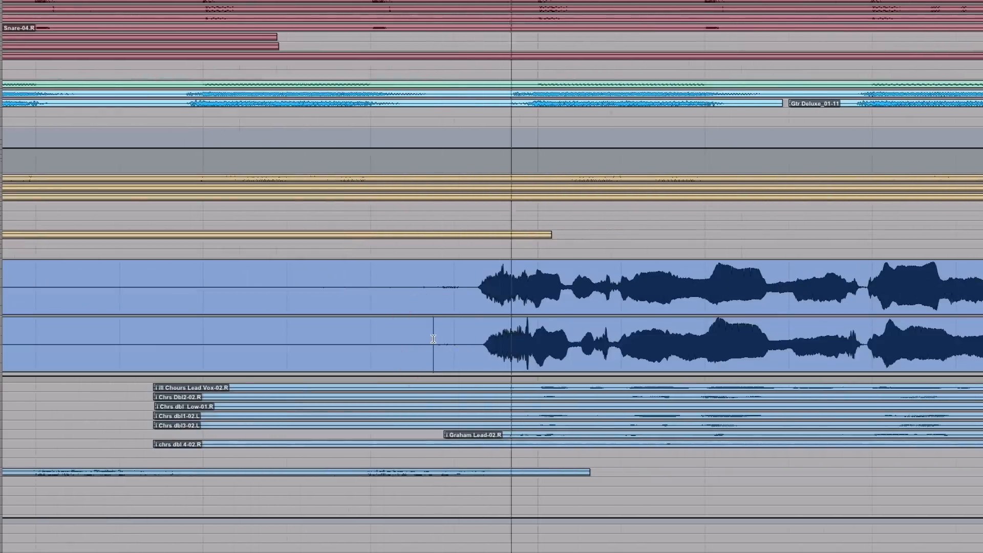
scroll(433, 338, "right", 12)
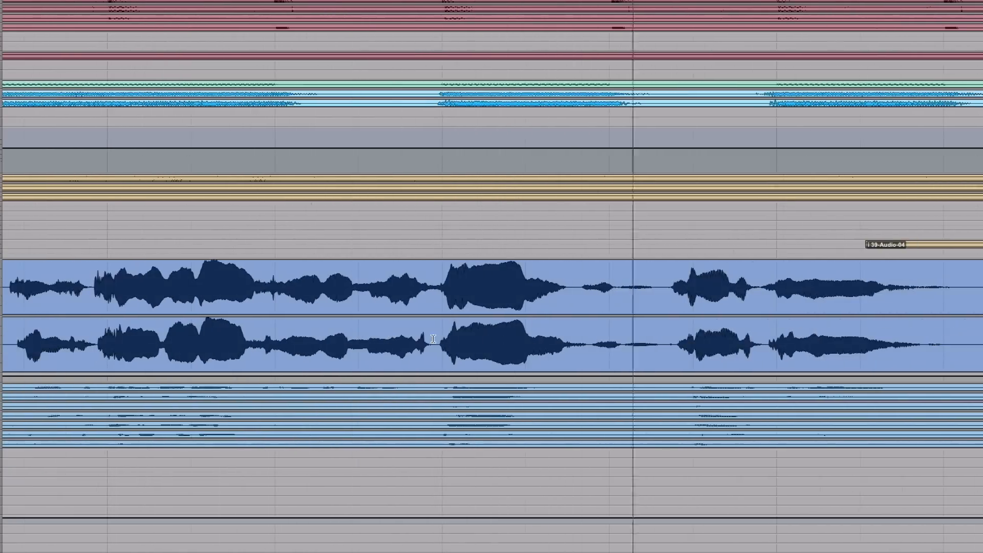
left_click(433, 335)
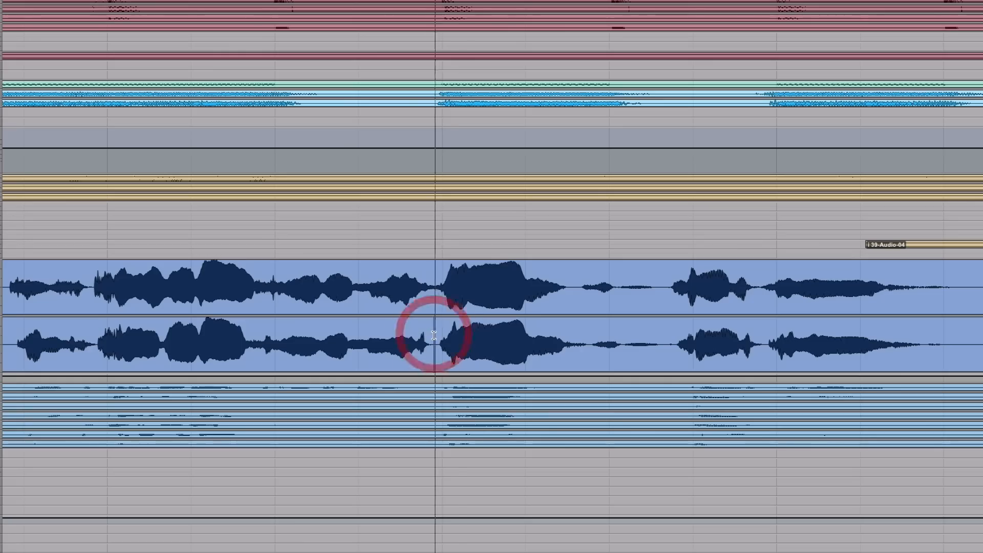
Step: Separate the short quiet word after the chorus's long loud note in the double and move it earlier to match the lead
left_click_drag(592, 337, 622, 338)
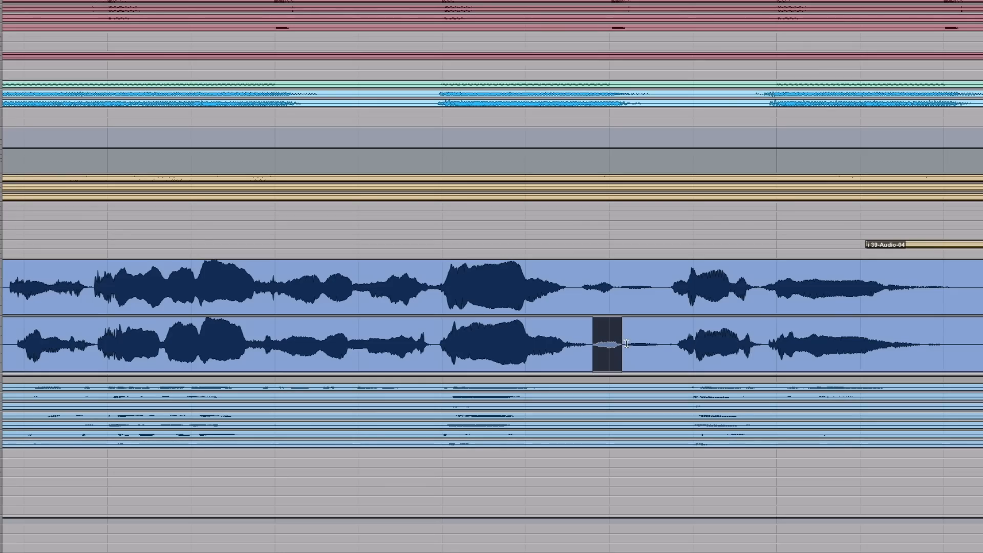
key("ctrl+e")
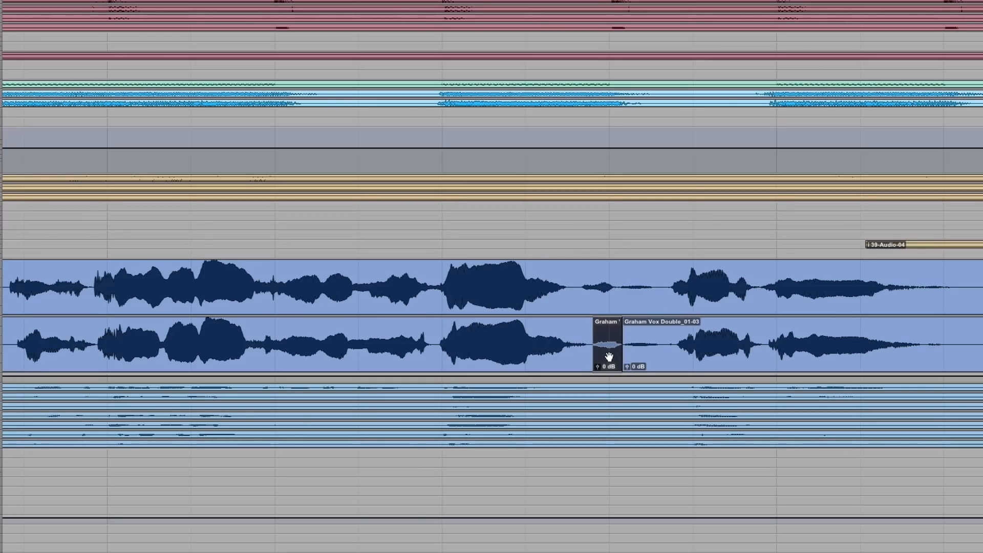
key("t")
key("t")
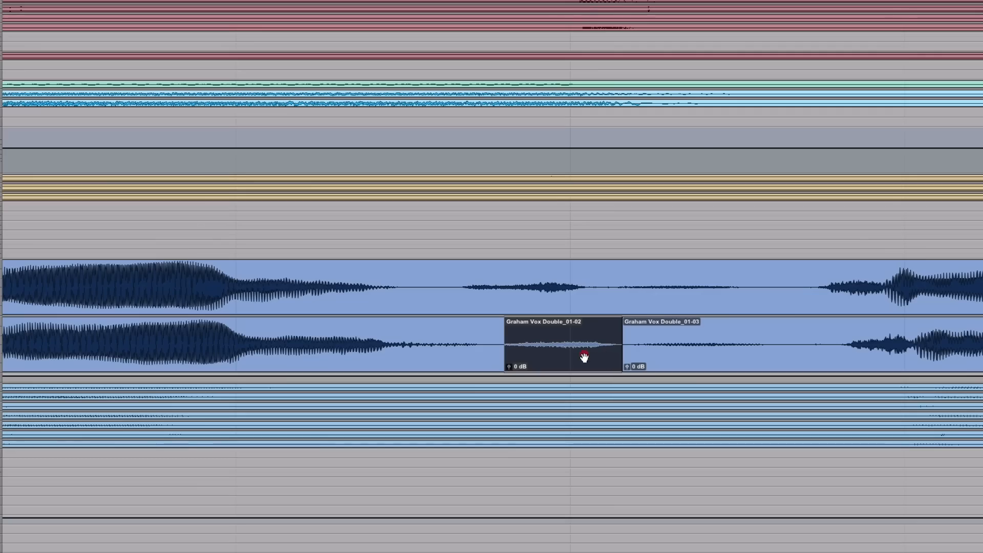
left_click_drag(577, 357, 547, 358)
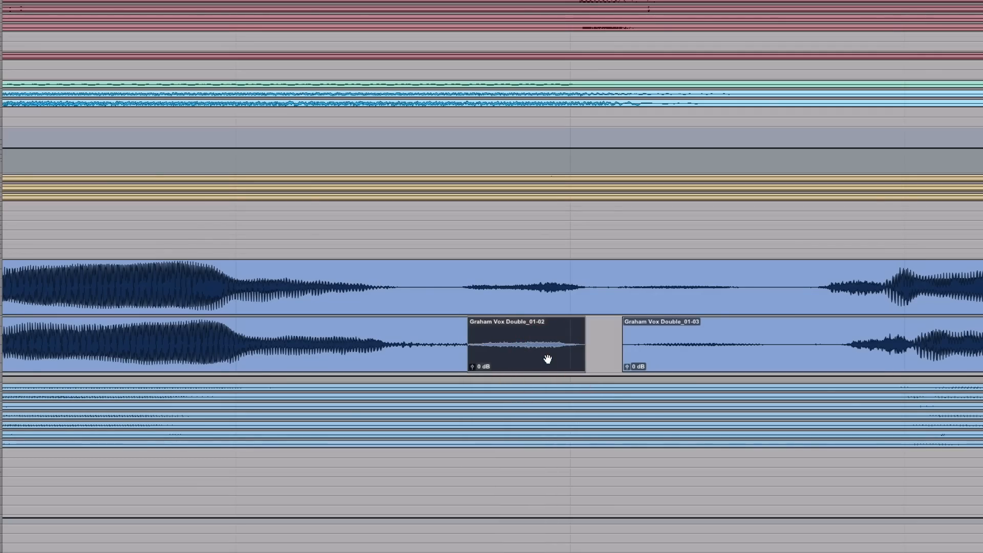
Step: Play back the chorus from before the moved word to check its timing against the lead vocal
key("r")
key("r")
key("r")
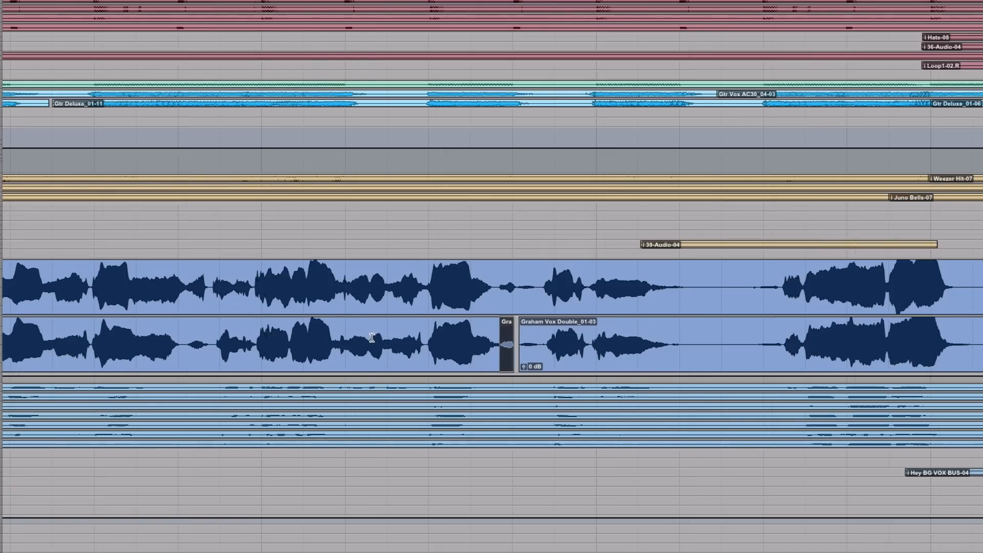
left_click(368, 337)
key("space")
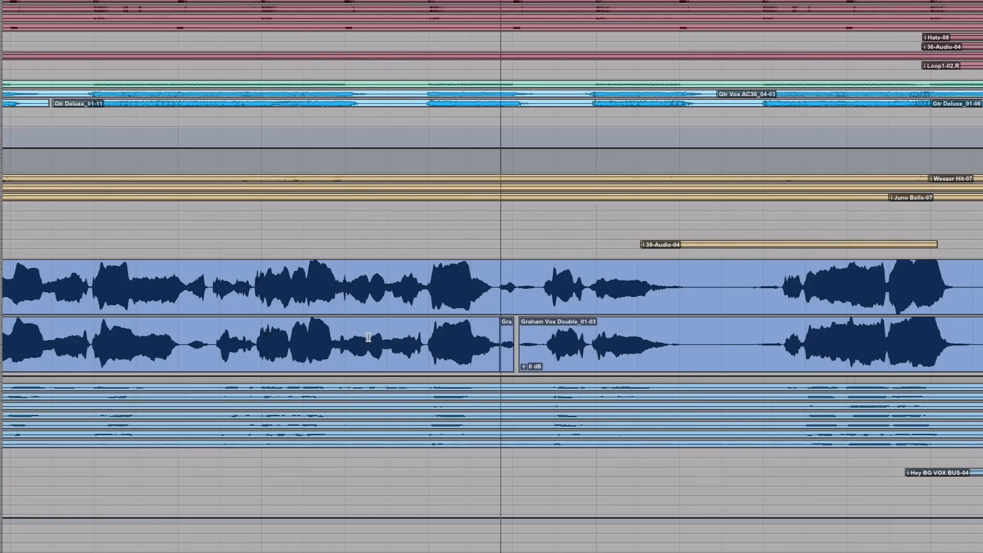
key("space")
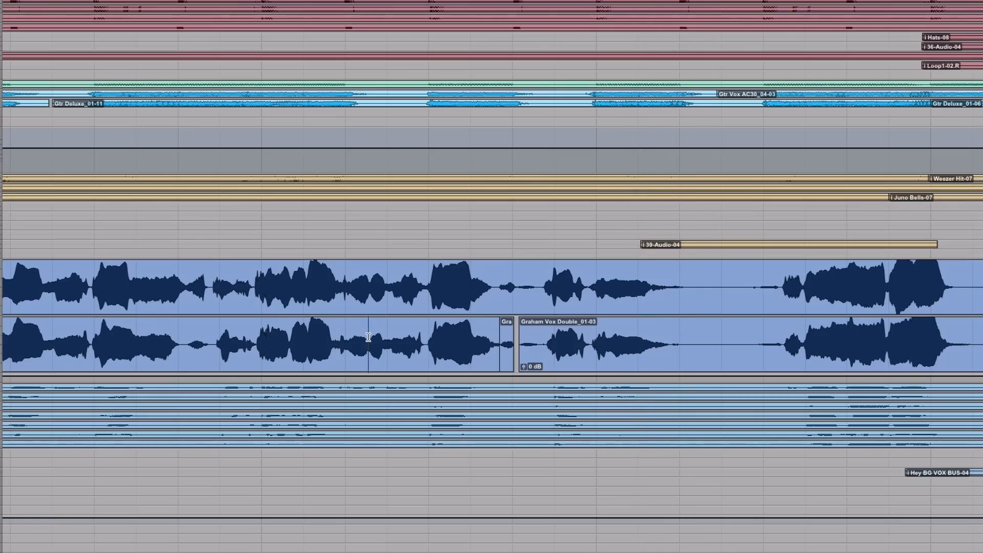
Step: Audition the next chorus section from just before both vocals re-enter
key("space")
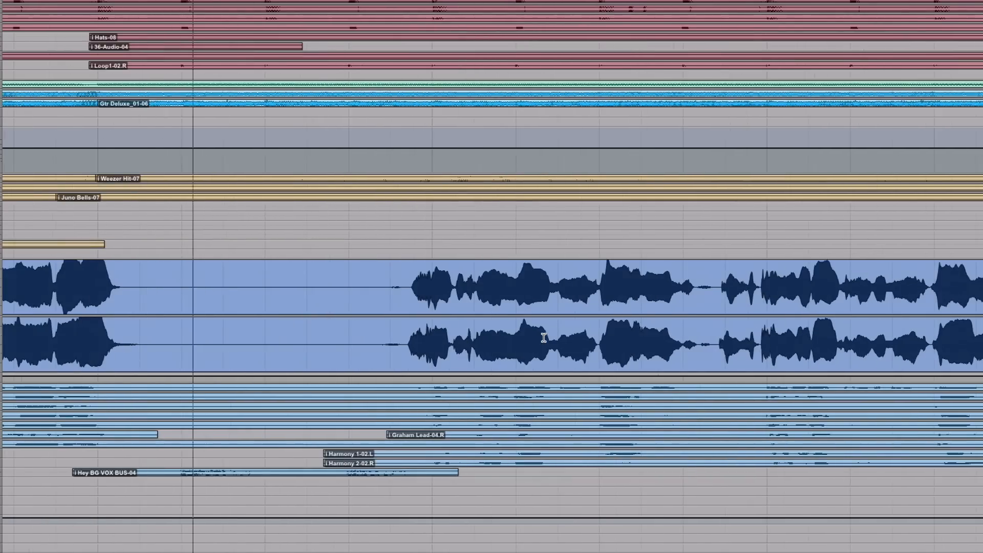
left_click(399, 339)
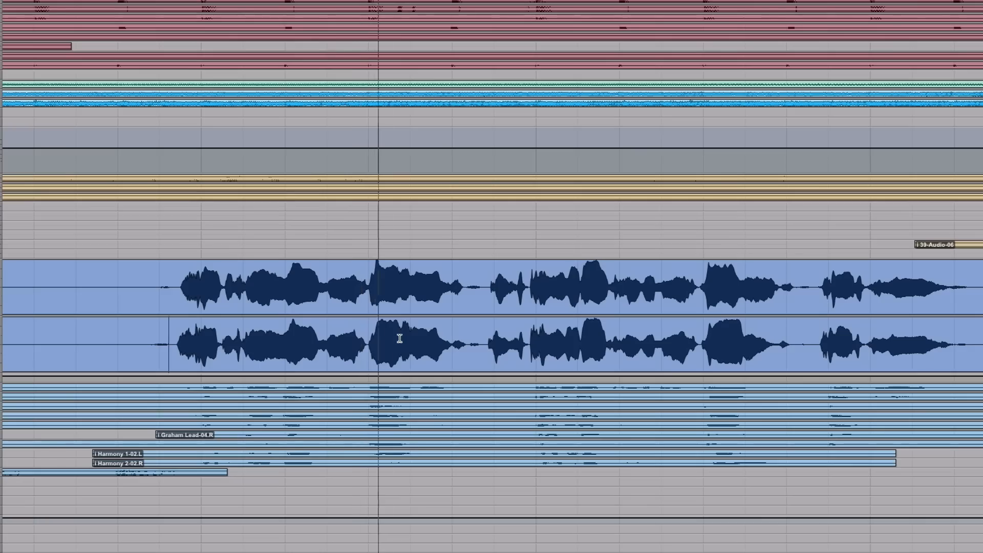
key("space")
Step: Separate the early word after the pause following the long loud note in the double, move it later to match the lead, and crossfade its end
left_click(388, 336)
key("t")
key("t")
key("t")
left_click(504, 336)
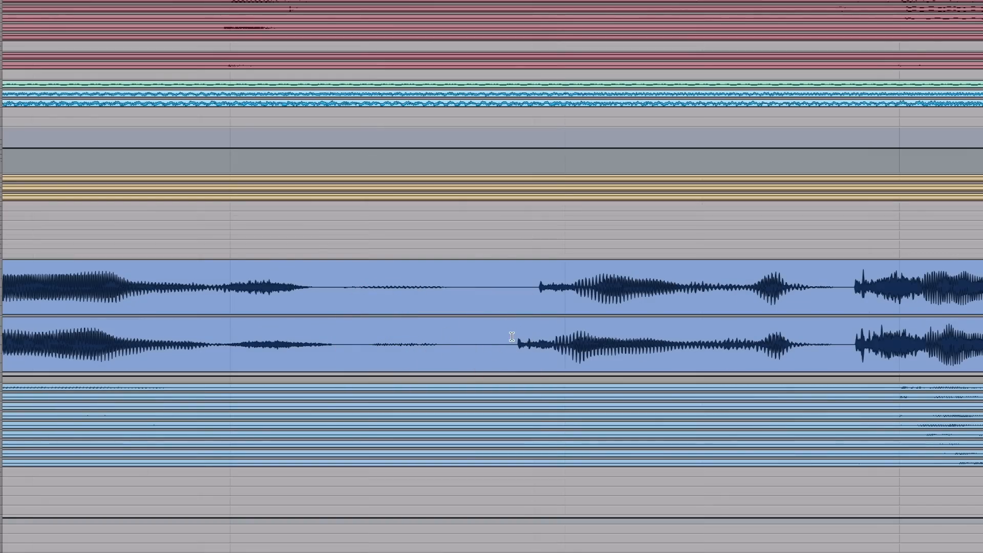
key("b")
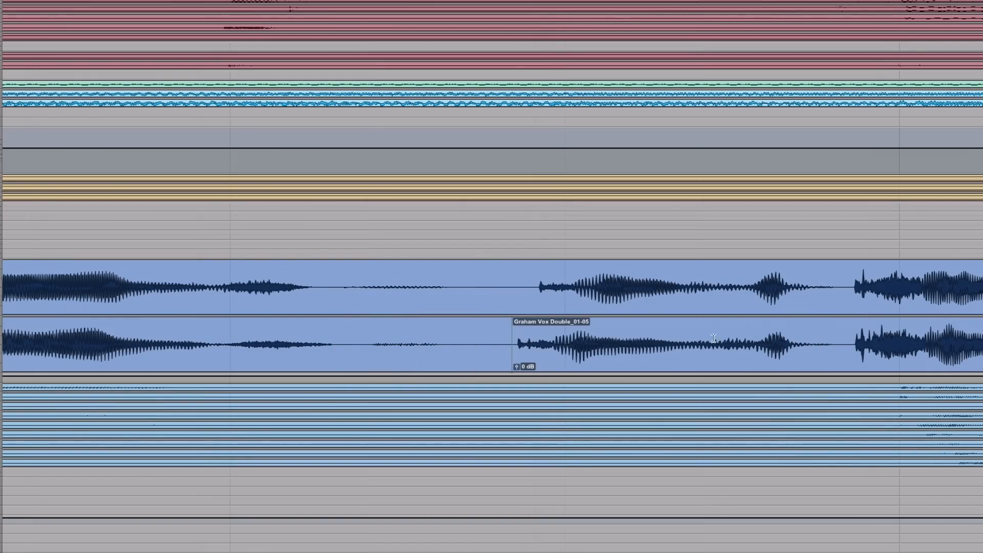
left_click(687, 338)
key("b")
left_click_drag(599, 353, 619, 351)
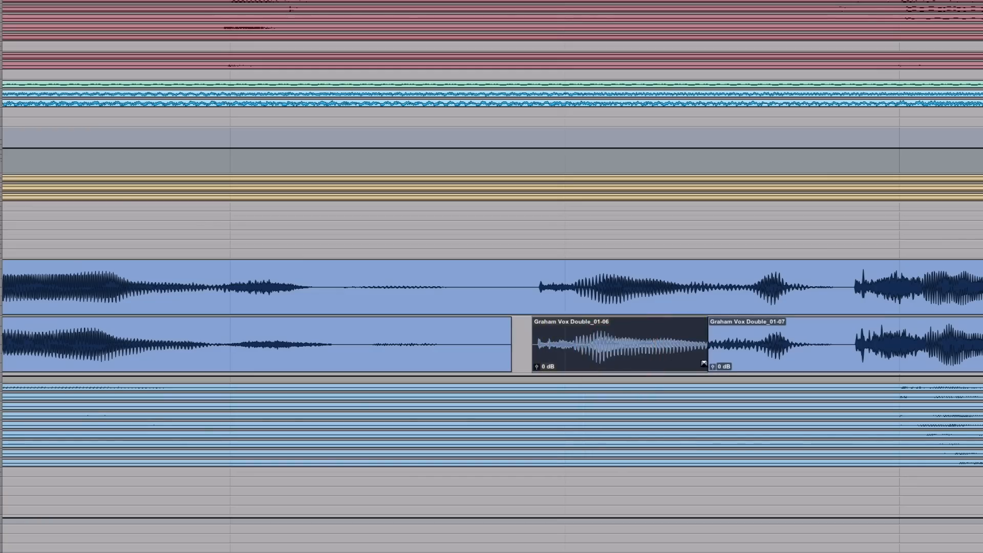
left_click_drag(704, 364, 711, 364)
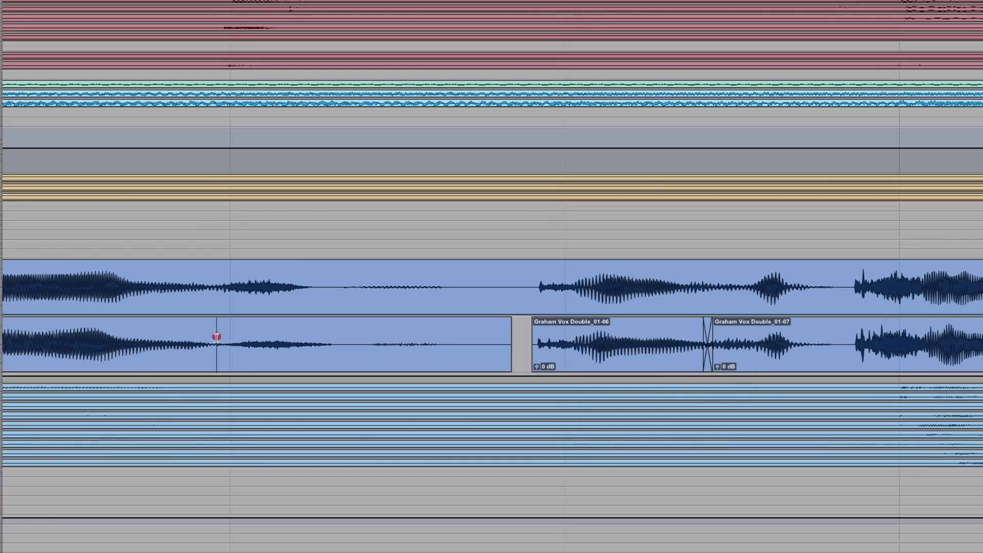
key("space")
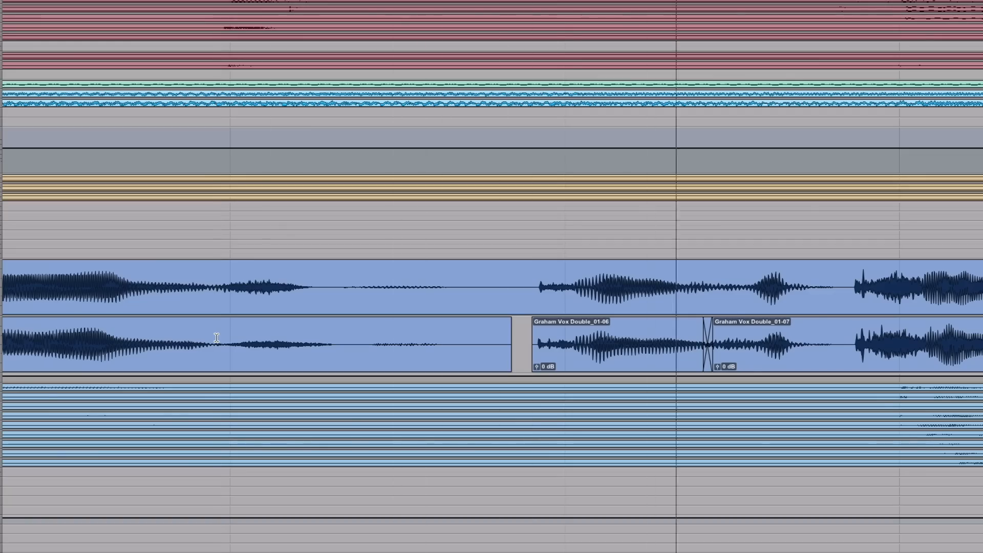
Step: Separate the short quiet word after the next long loud note in the double and move it later to line up with the lead
key("r")
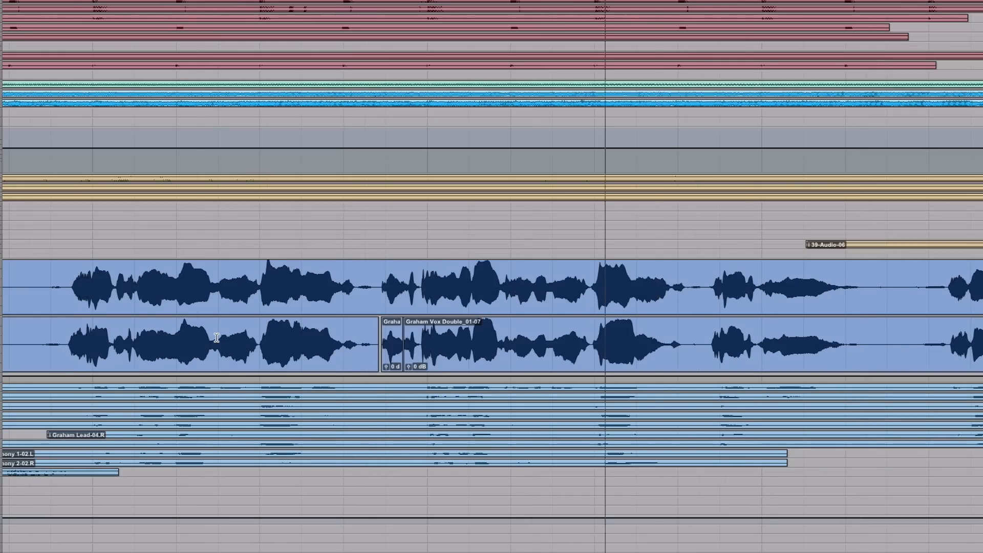
left_click(661, 342)
key("t")
key("t")
key("t")
key("t")
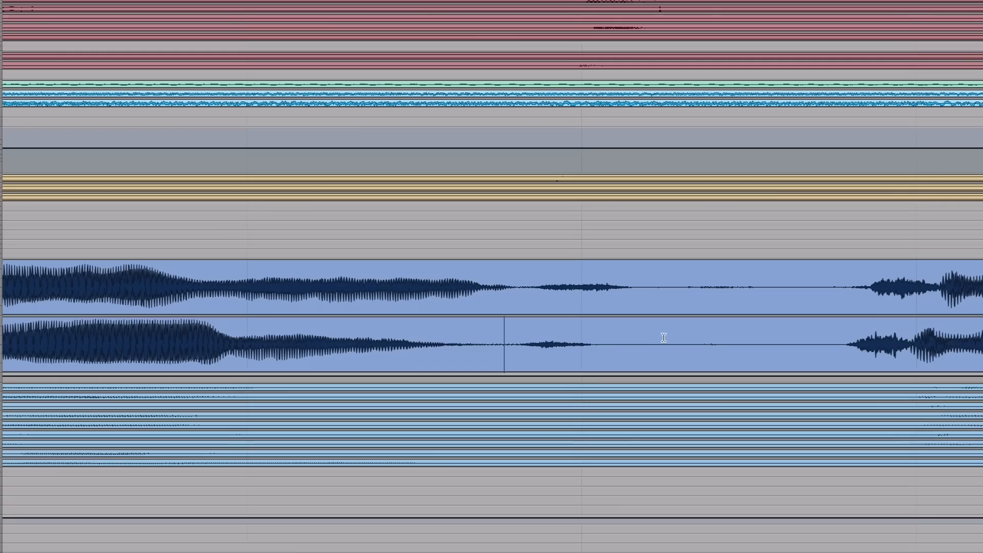
left_click(515, 340)
key("b")
left_click(614, 340)
key("b")
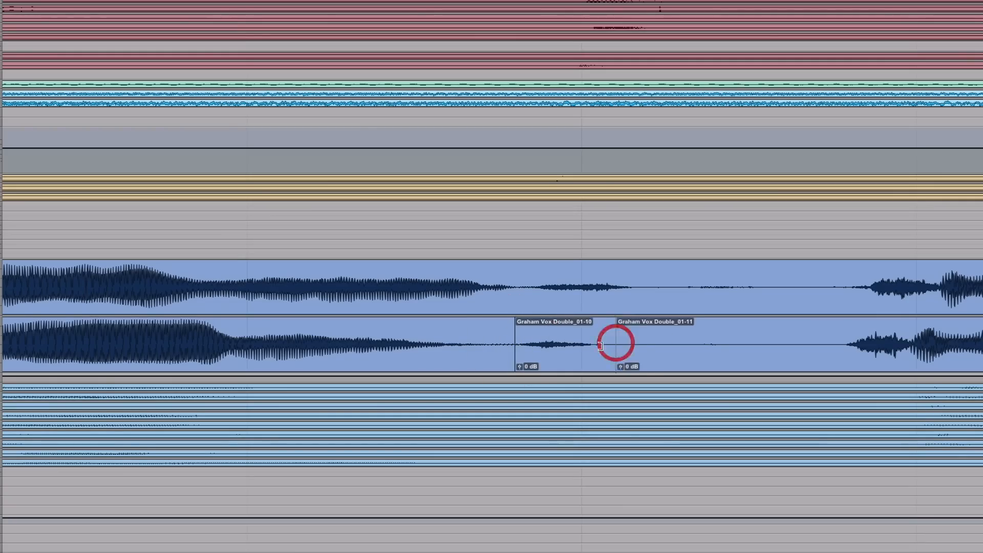
left_click(555, 362)
left_click_drag(555, 362, 569, 360)
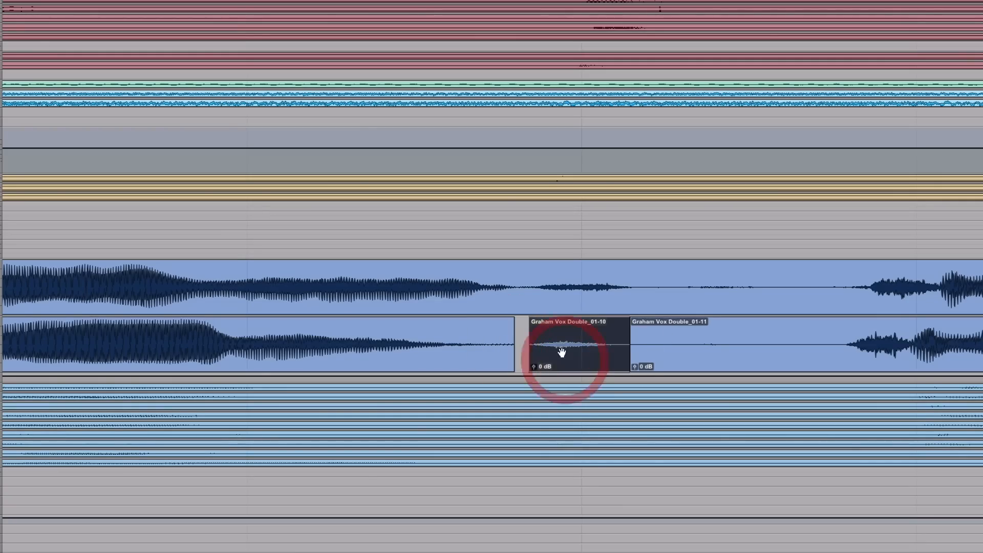
Step: Play back from the loud note before the moved quiet word through to the chorus's end to check the timing
left_click(533, 277)
key("r")
key("r")
key("r")
key("r")
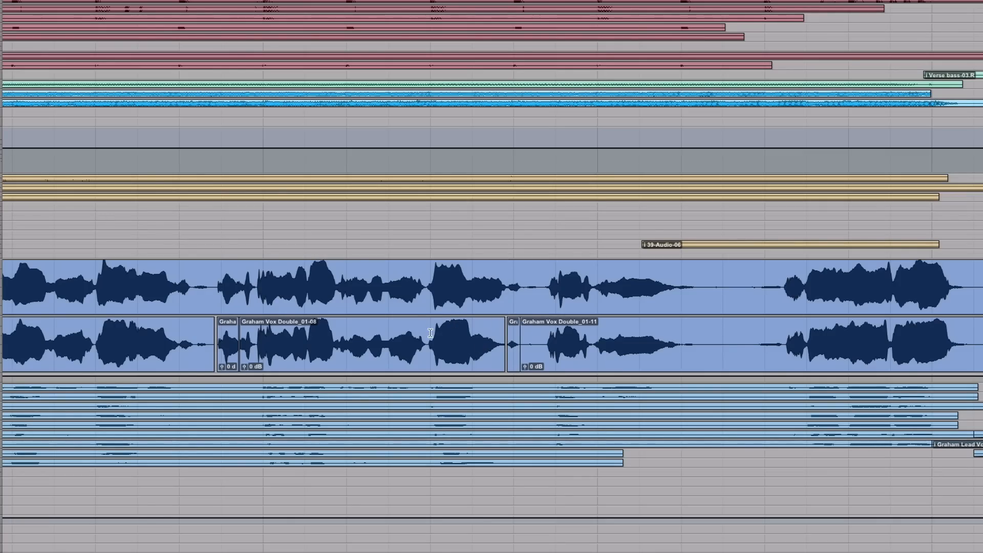
left_click(430, 332)
key("space")
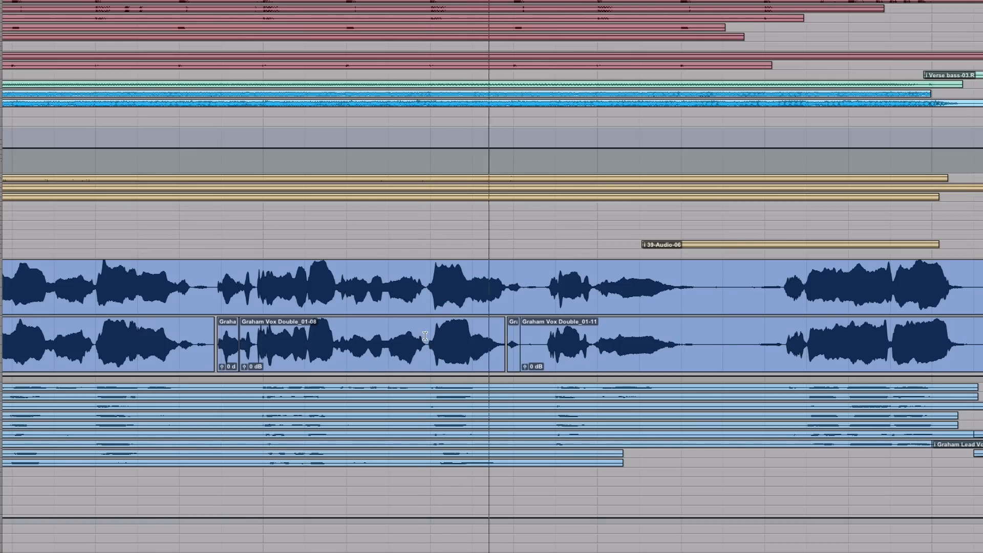
scroll(598, 337, "right", 5)
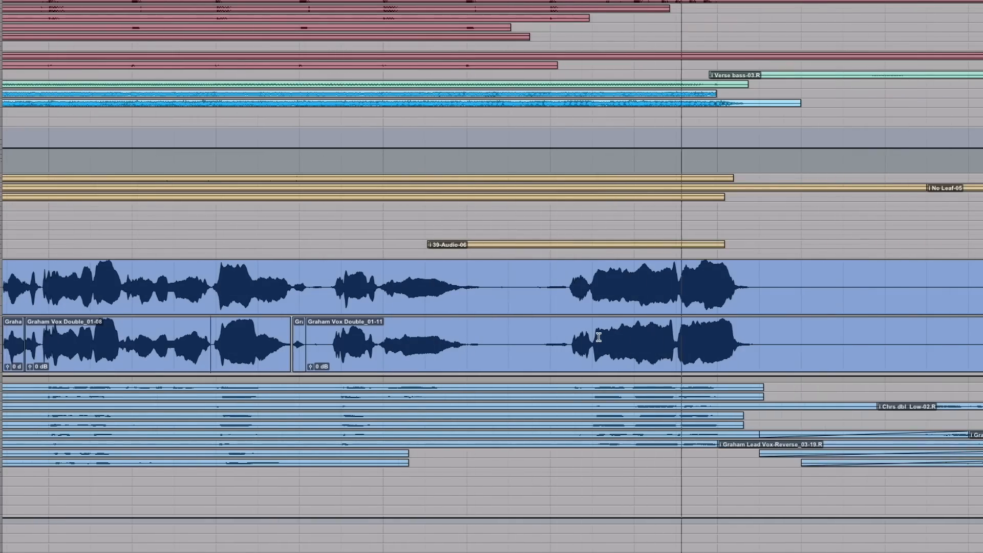
key("space")
Step: Take the lead and double vocals out of solo and play the full mix from the first verse line
key("r")
key("r")
key("r")
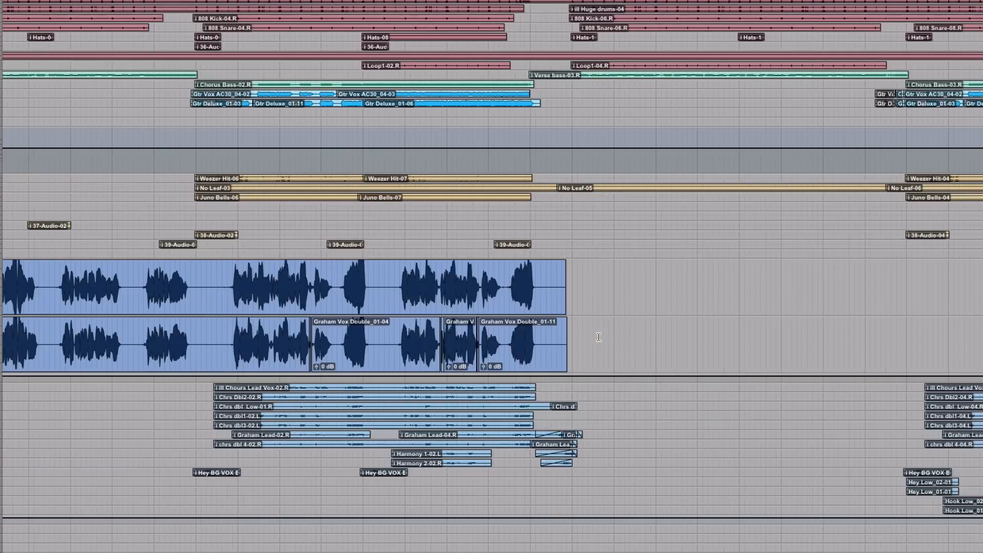
key("r")
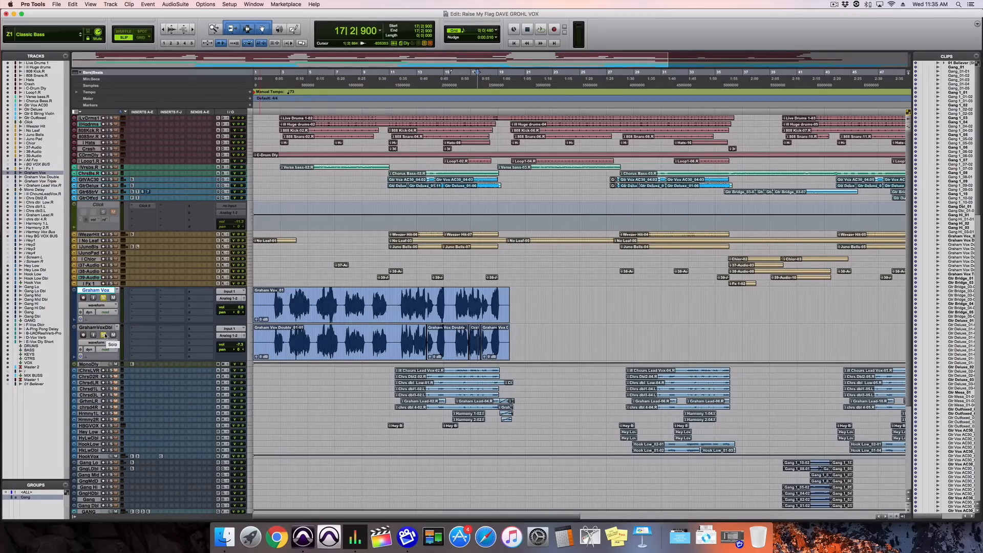
left_click(103, 335)
left_click(103, 297)
left_click(273, 296)
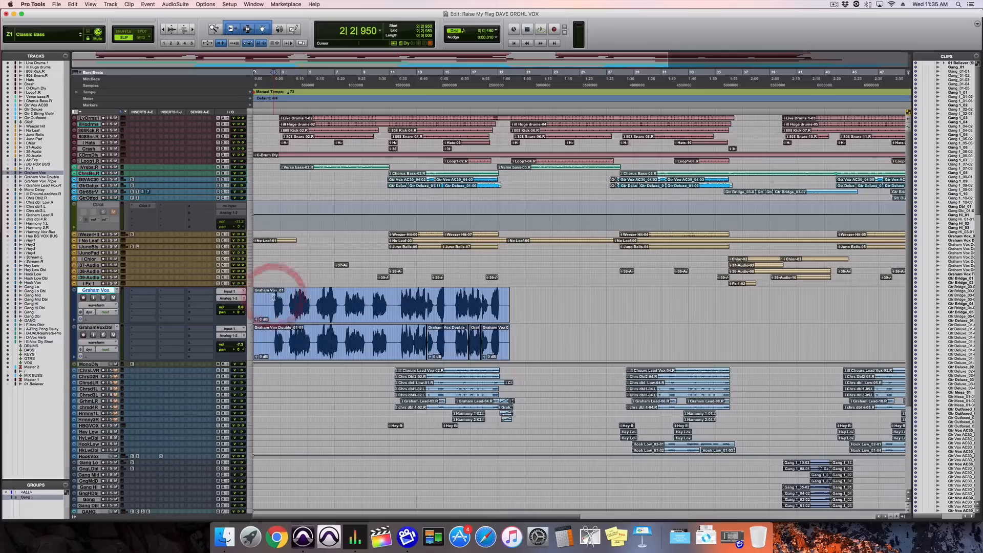
key("space")
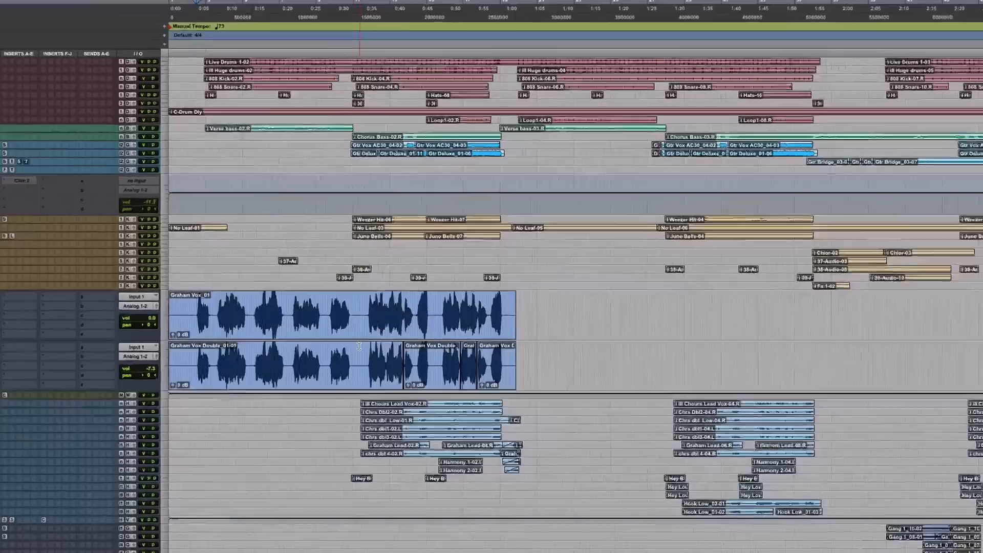
Step: Separate the double just before the chorus, mute its verse clip, and play from the last verse line into the chorus
left_click(359, 353)
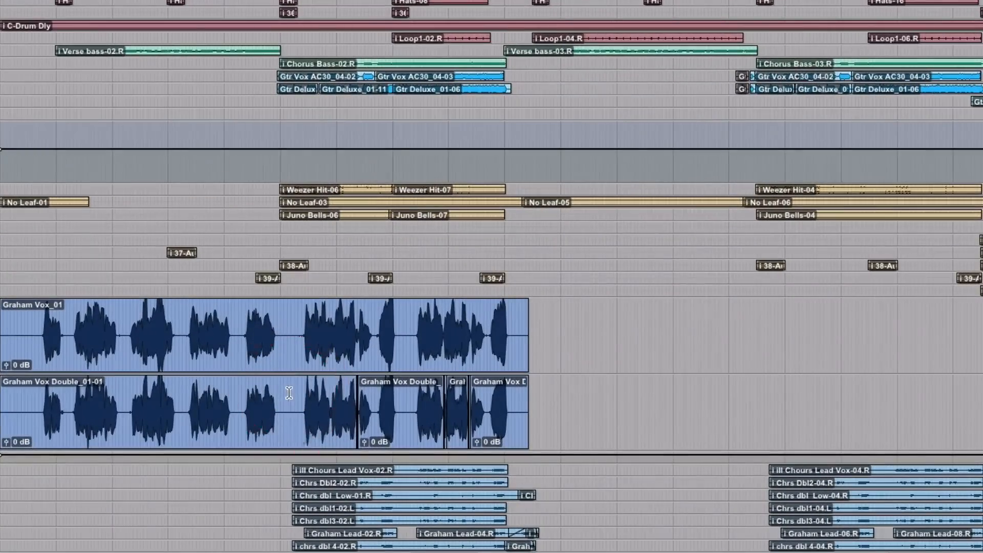
key("b")
left_click(314, 375)
key("ctrl+m")
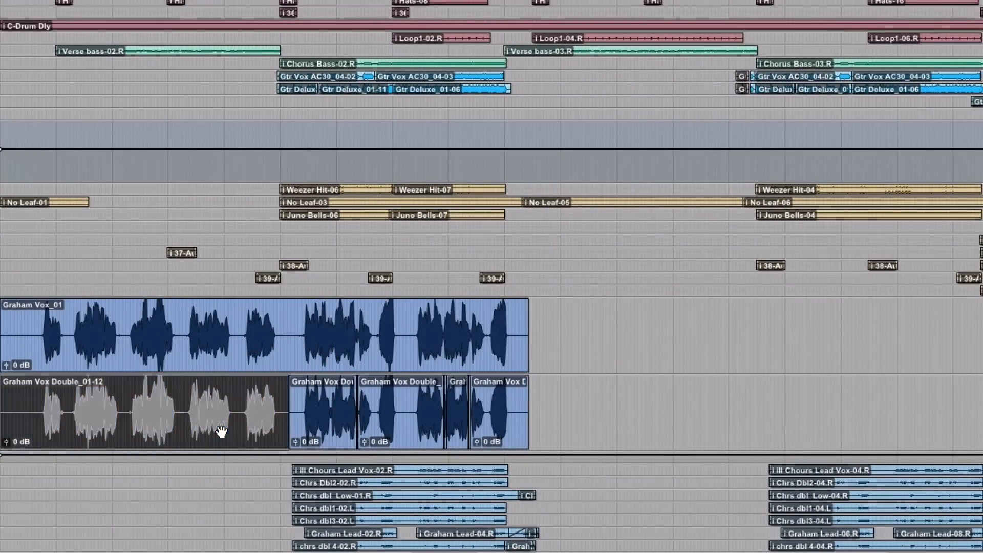
left_click(246, 393)
key("space")
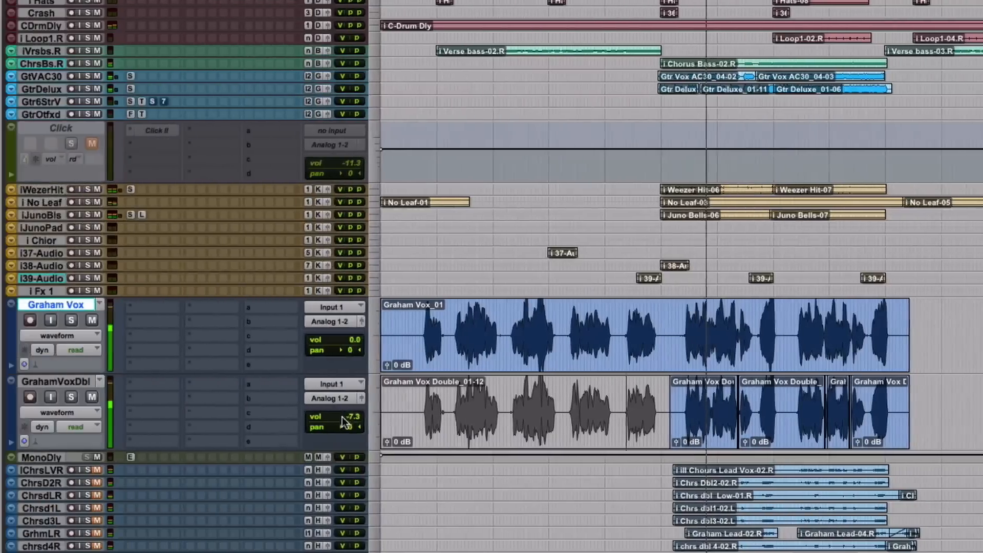
Step: Raise the double's volume to -3.4 and on to -1.3 while auditioning it from the start of the chorus
left_click(342, 417)
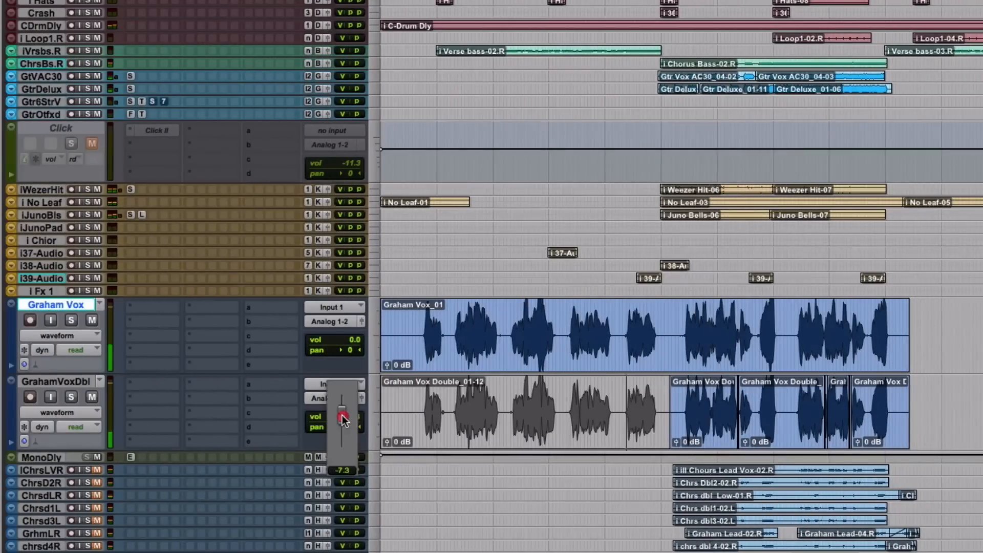
left_click_drag(342, 413, 342, 410)
left_click(679, 404)
key("space")
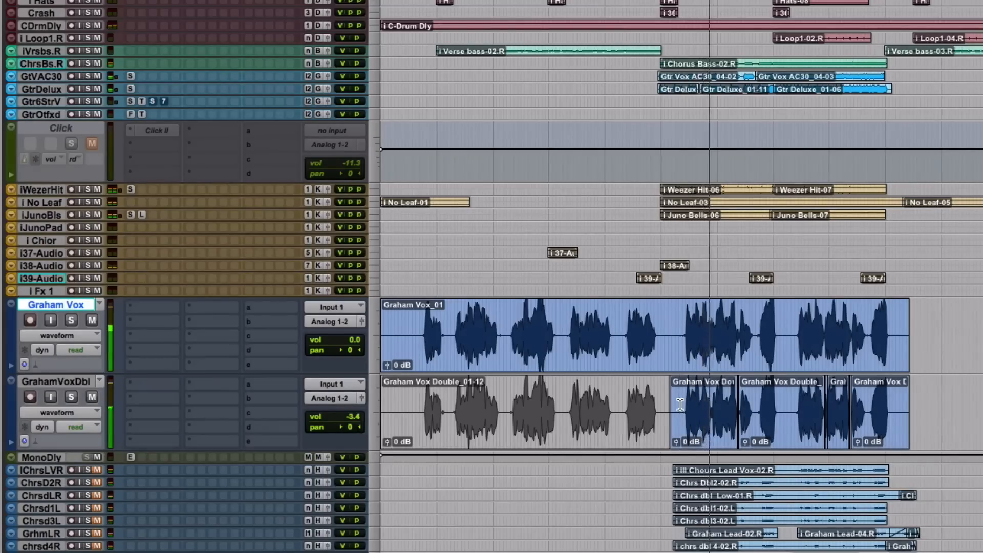
left_click_drag(340, 417, 341, 414)
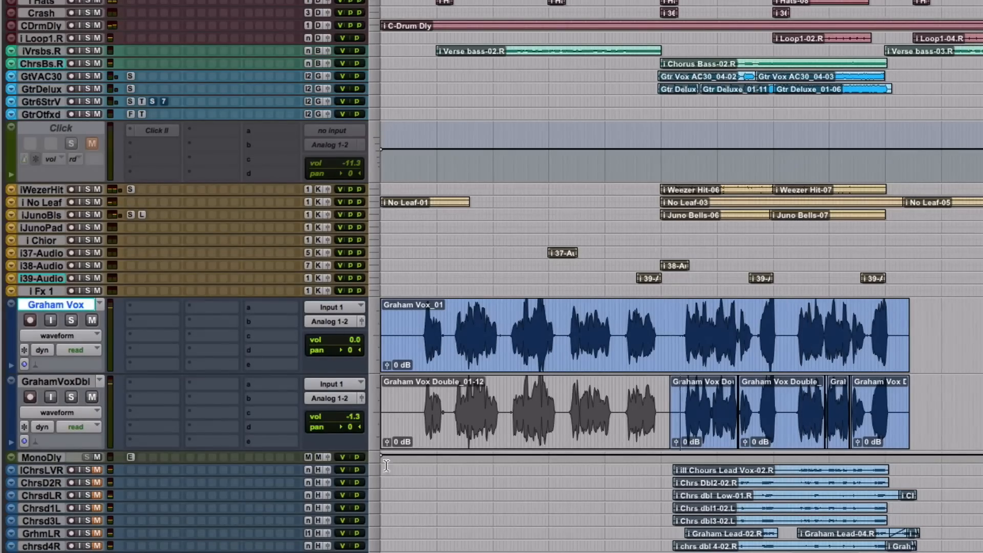
Step: Pan the double 100 right and the lead 100 left with the double's volume at 0.0, and audition the chorus
left_click_drag(346, 427, 413, 429)
left_click_drag(348, 350, 302, 346)
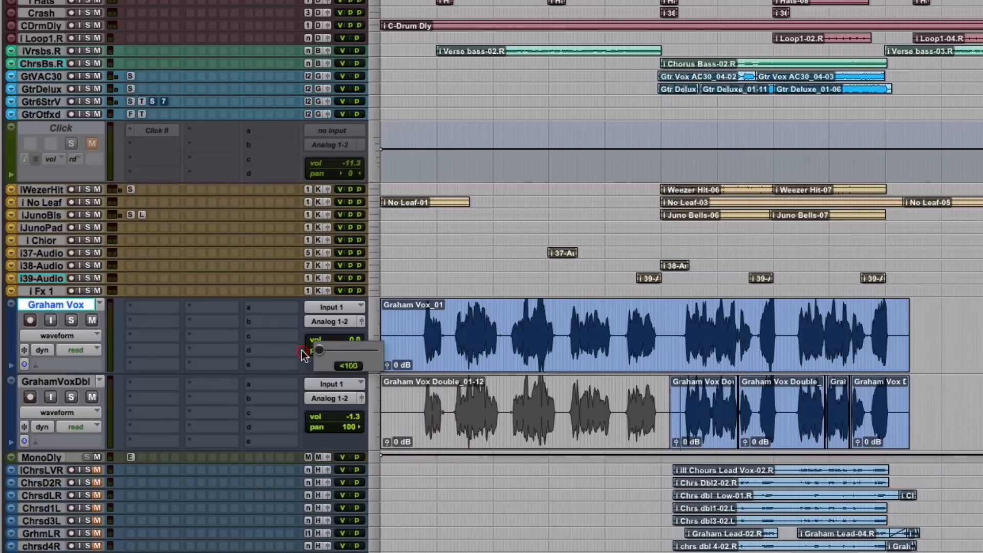
left_click(336, 416, "alt")
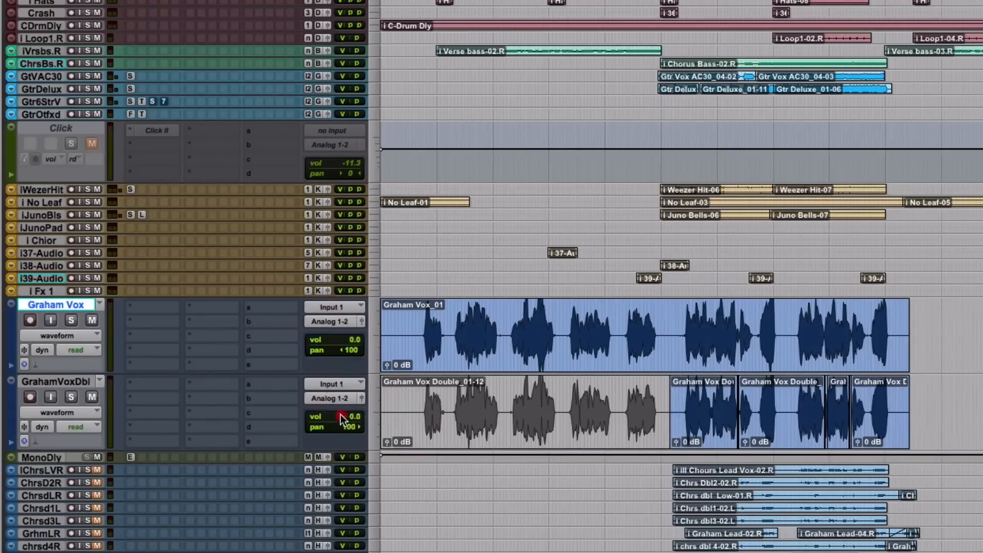
left_click(681, 318)
key("space")
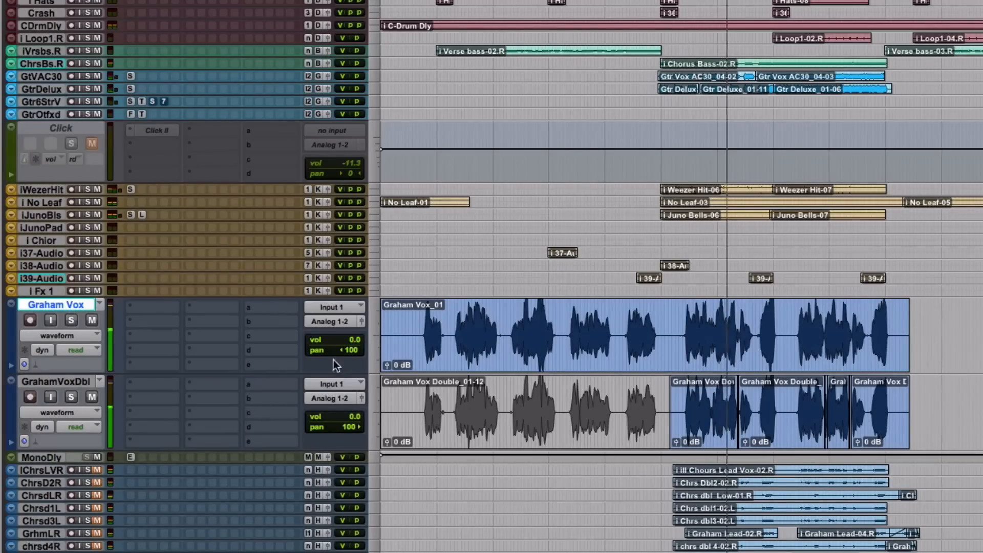
Step: Lower the lead vocal's volume to -2.0 and the double's volume to -3.4
left_click_drag(333, 340, 333, 342)
left_click_drag(339, 413, 348, 411)
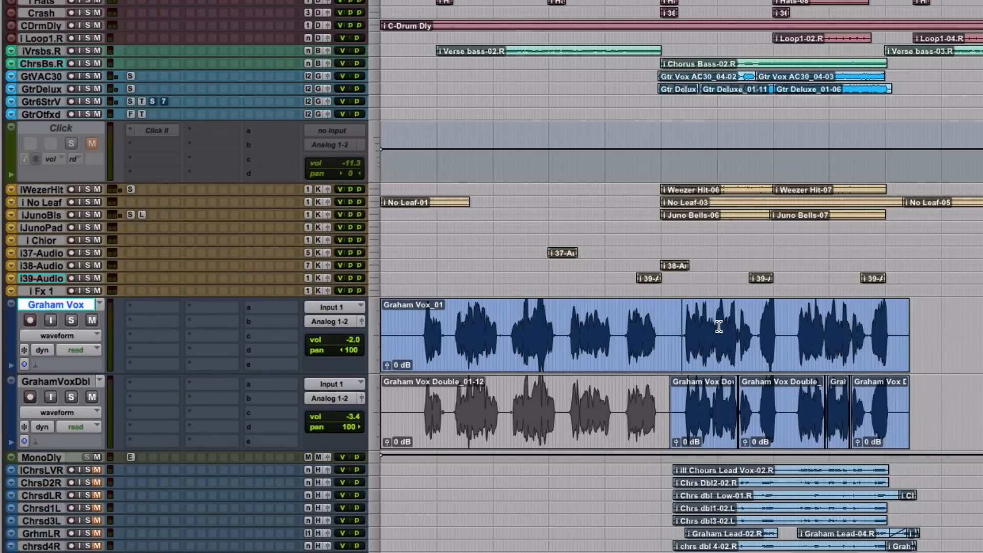
left_click(681, 328)
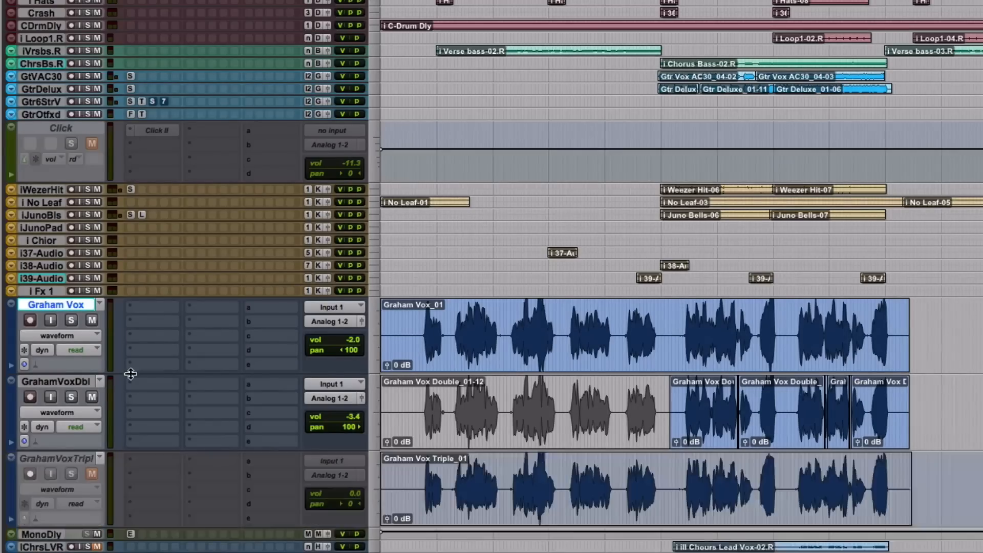
Step: Make the inactive triple vocal track active and unmute it
left_click(40, 456)
right_click(40, 456)
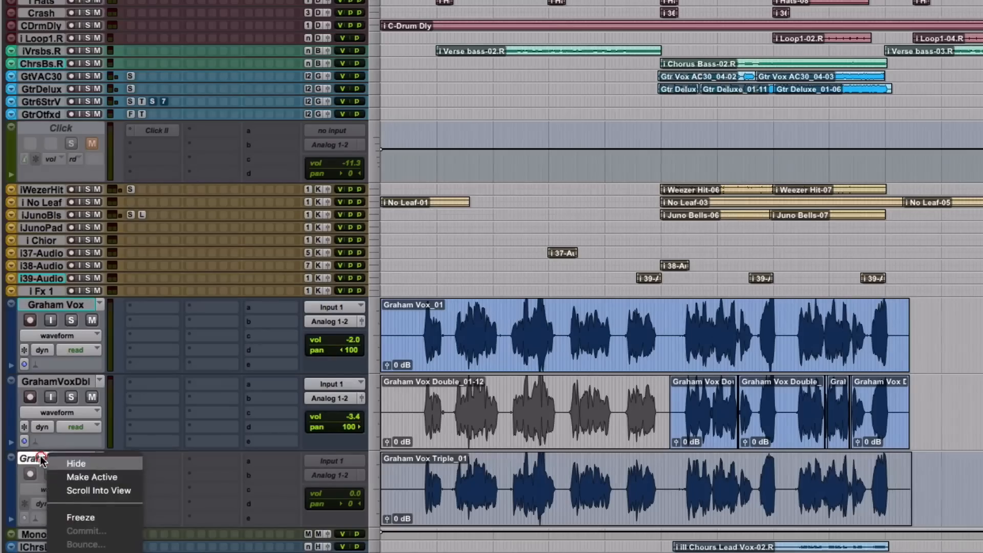
left_click(73, 474)
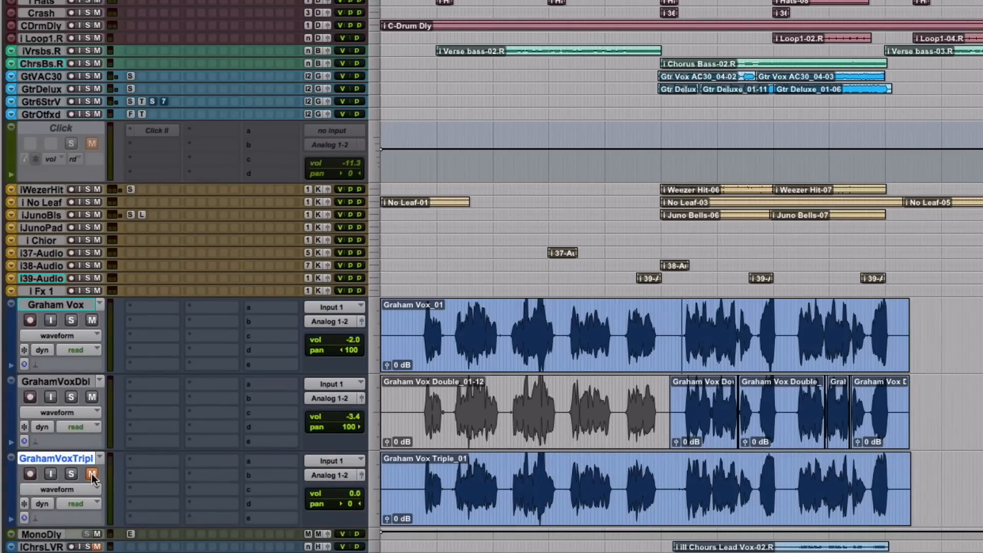
left_click(91, 474)
Step: Return the lead vocal to 0.0 volume and centre pan, and pan the double 100 left
left_click(341, 344, "alt")
left_click(342, 350, "alt")
left_click(349, 426, "alt")
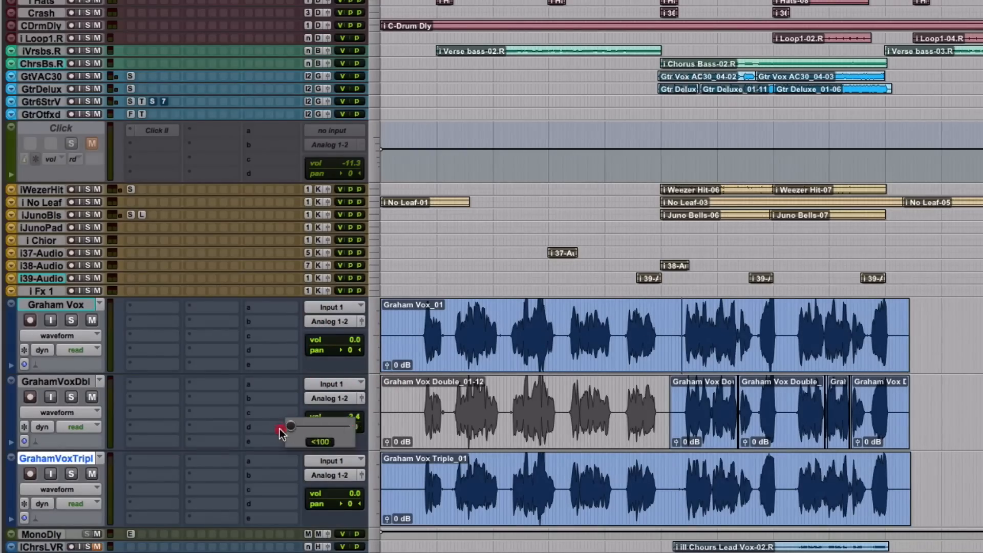
left_click(346, 417)
left_click_drag(349, 427, 286, 429)
Step: Pan the triple vocal 100 right with its volume at -3.3, and play the mix from just before the chorus
left_click_drag(351, 503, 447, 496)
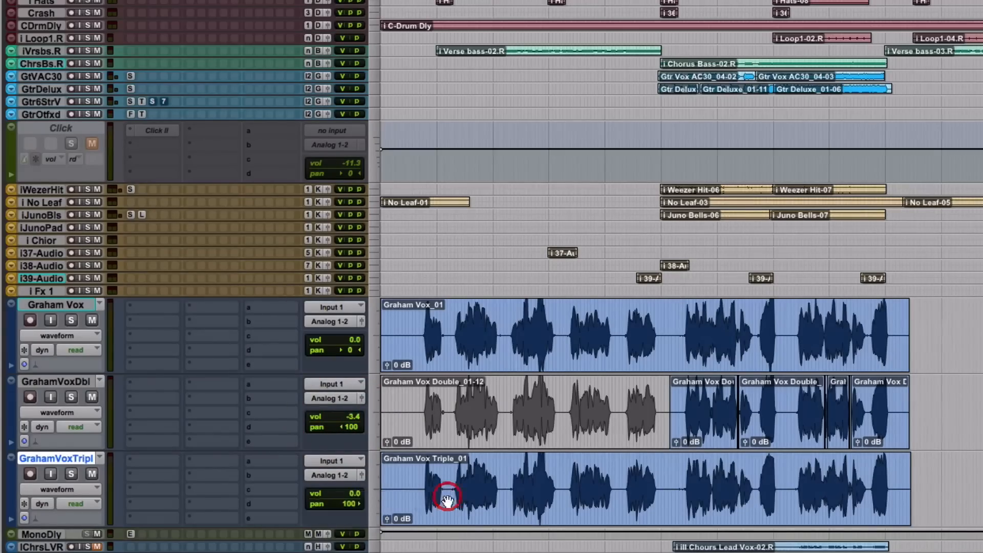
left_click(351, 494)
left_click_drag(351, 497, 351, 497)
left_click(682, 473)
left_click(669, 473)
key("space")
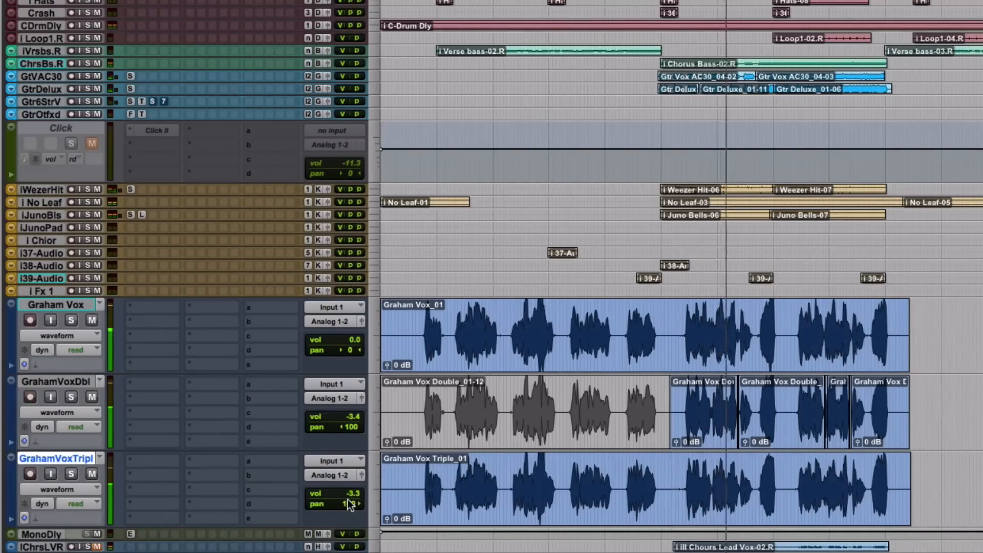
Step: Solo the lead, double and triple vocal tracks
left_click(72, 321)
left_click(72, 397)
left_click(72, 474)
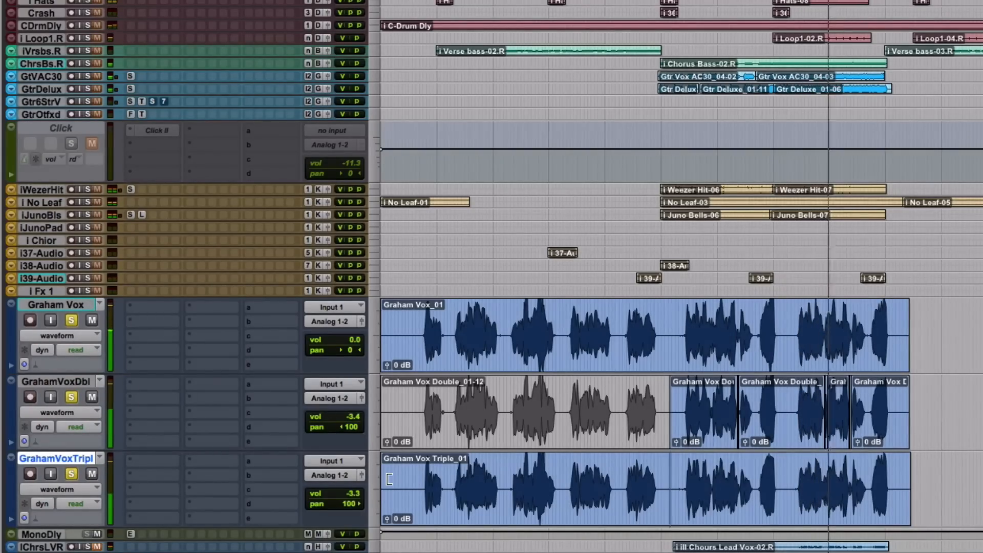
Step: Audition the second chorus phrase from between its first words, comparing the triple's timing with the lead and double
left_click(821, 476)
key("t")
key("t")
key("t")
key("t")
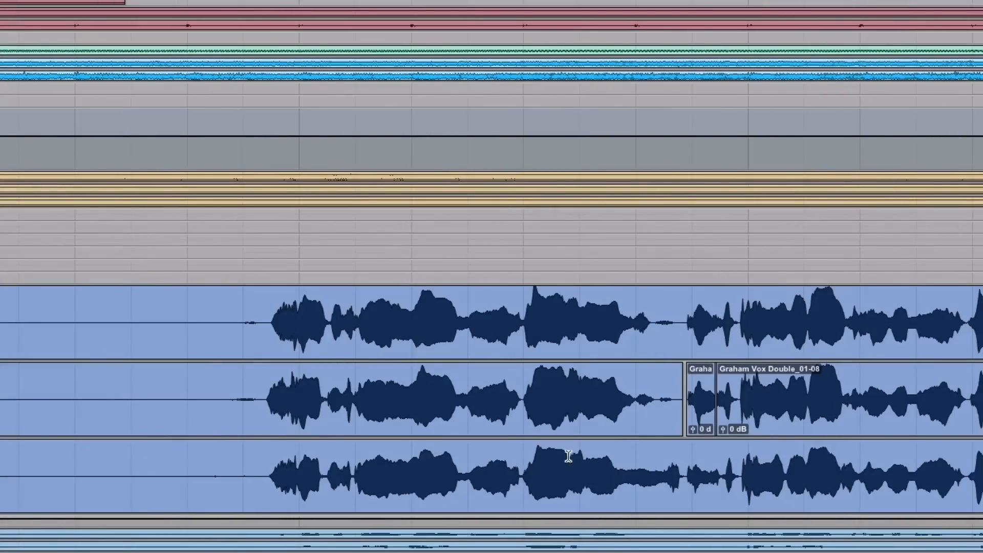
key("t")
left_click(300, 465)
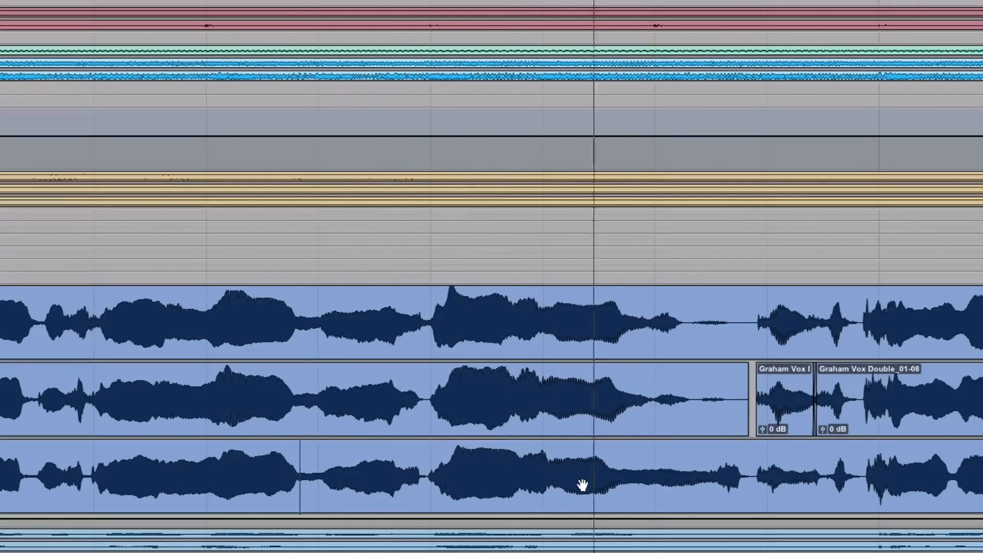
Step: Cut out the middle of the triple vocal's overlong held note and split the remaining clip just before the next phrase
left_click(628, 467)
left_click_drag(628, 467, 700, 471)
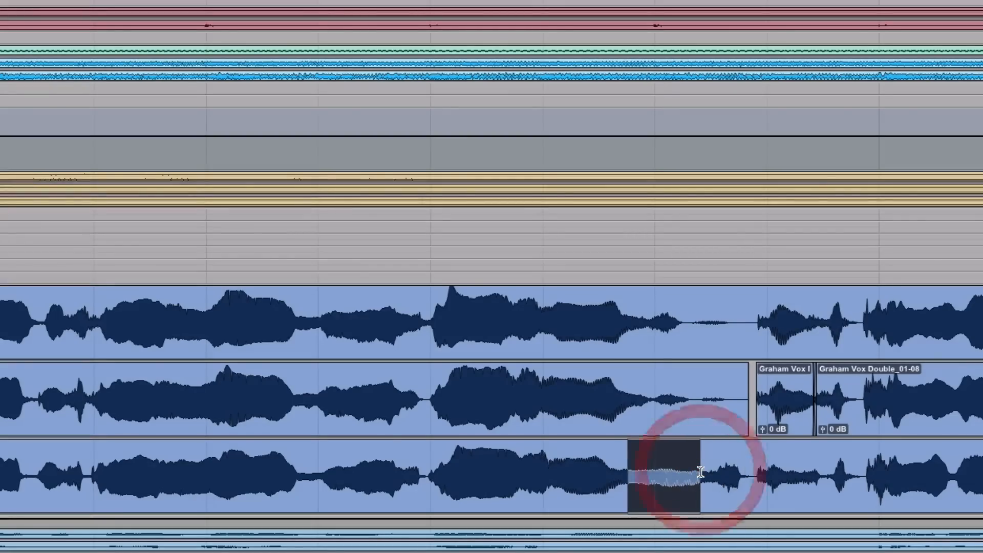
key("Delete")
left_click(751, 471)
key("ctrl+e")
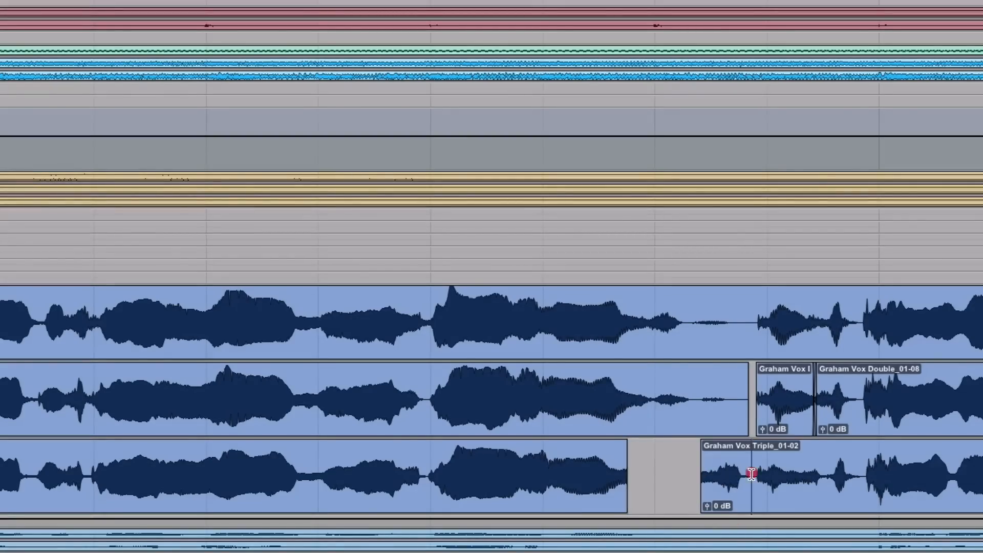
Step: Move the triple's separated word ending earlier to match the lead's word ending, and crossfade it with the shortened held note
left_click_drag(724, 498, 642, 507)
left_click(651, 476)
left_click(638, 506)
Step: Audition the edited triple vocal against the lead and double, from before the shortened note through the end of the chorus
left_click(287, 461)
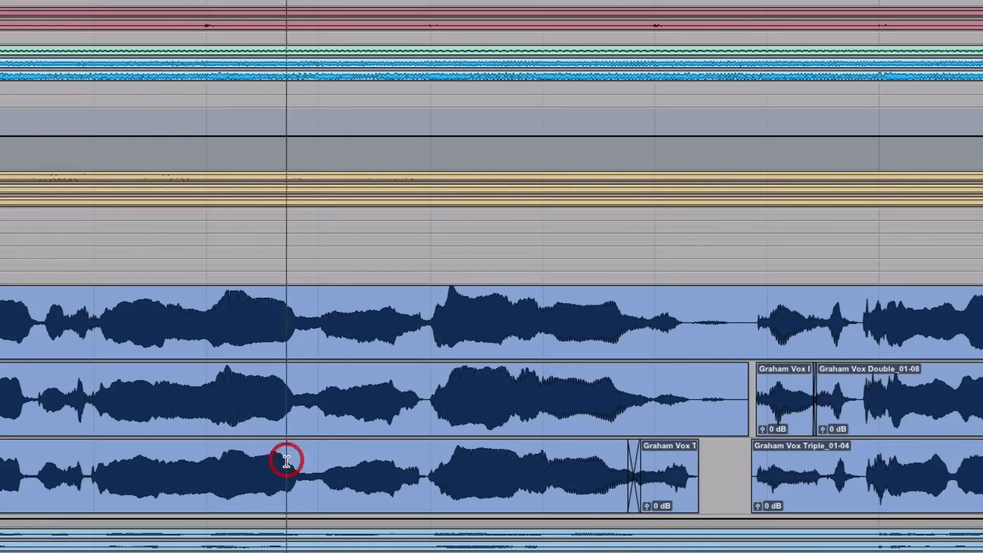
key("space")
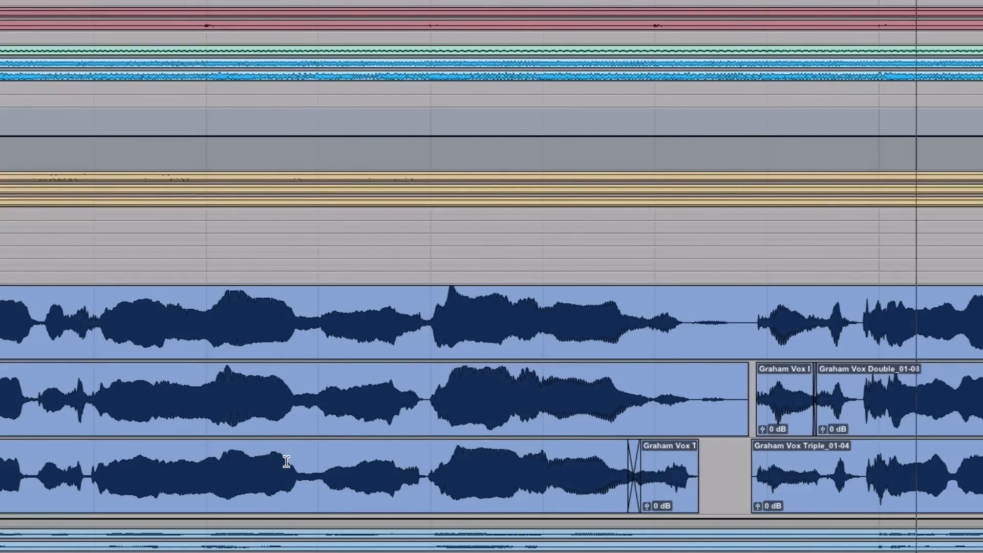
key("r")
key("r")
key("r")
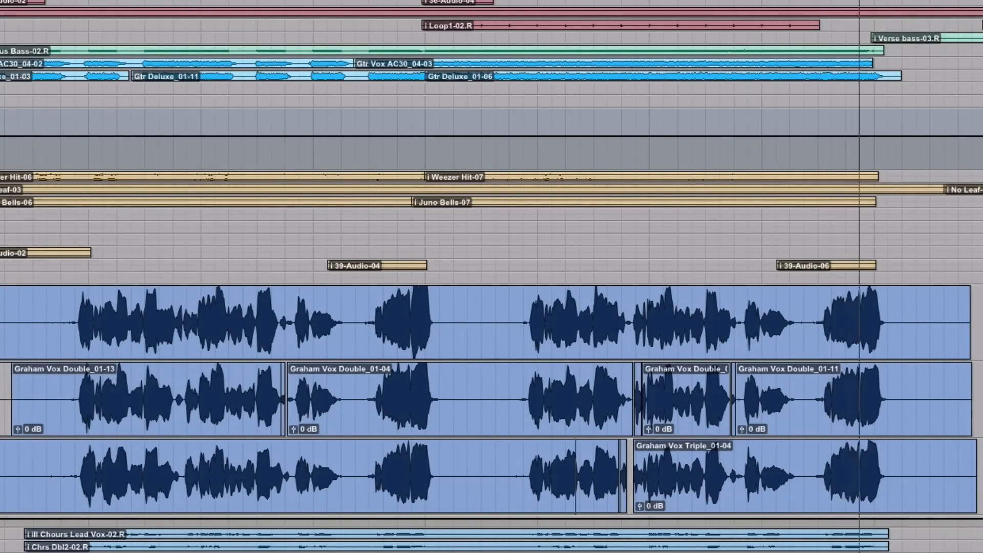
key("space")
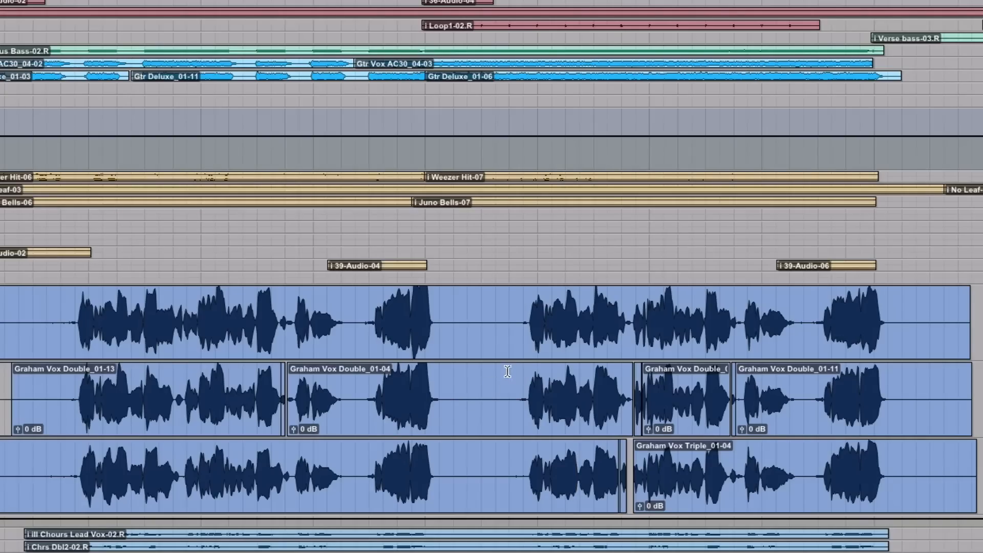
Step: Select the lead vocal's chorus clip
left_click(520, 312)
left_click(423, 344)
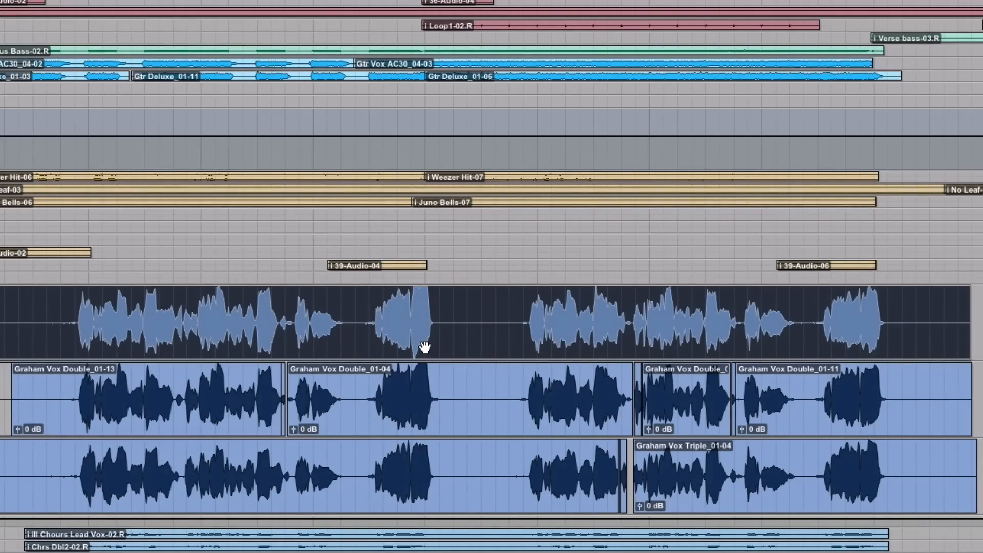